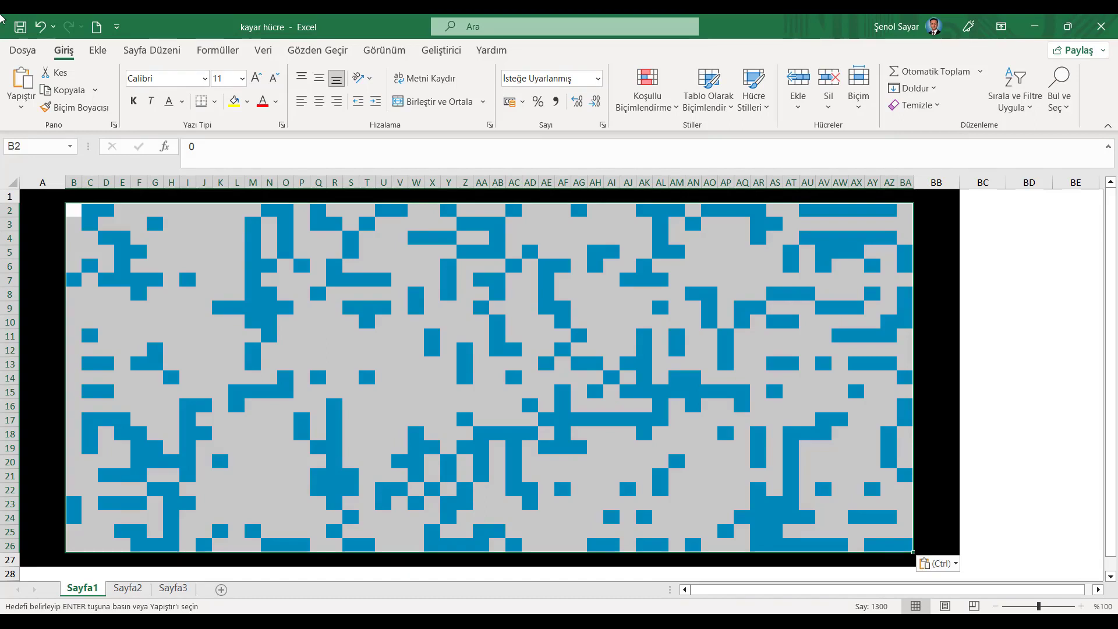
Recalculate the Sayfa1 board twice with F9 until four stable 2×2 blocks remain
key("F9")
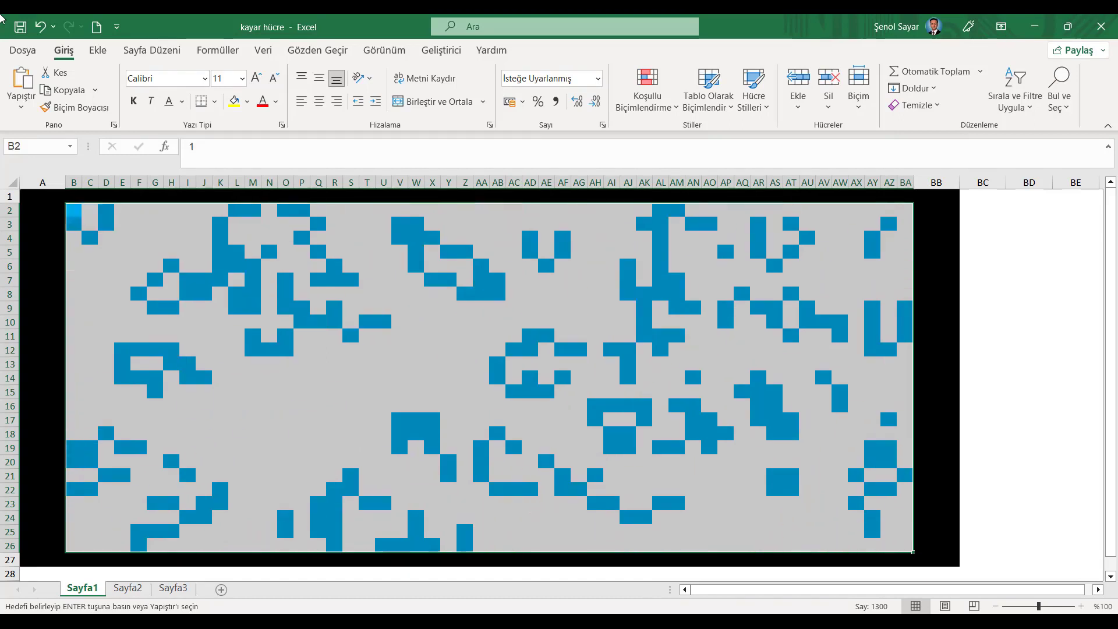
key("F9")
key("F9")
key("F9")
key("F9")
key("F9")
key("F9")
key("F9")
key("F9")
key("F9")
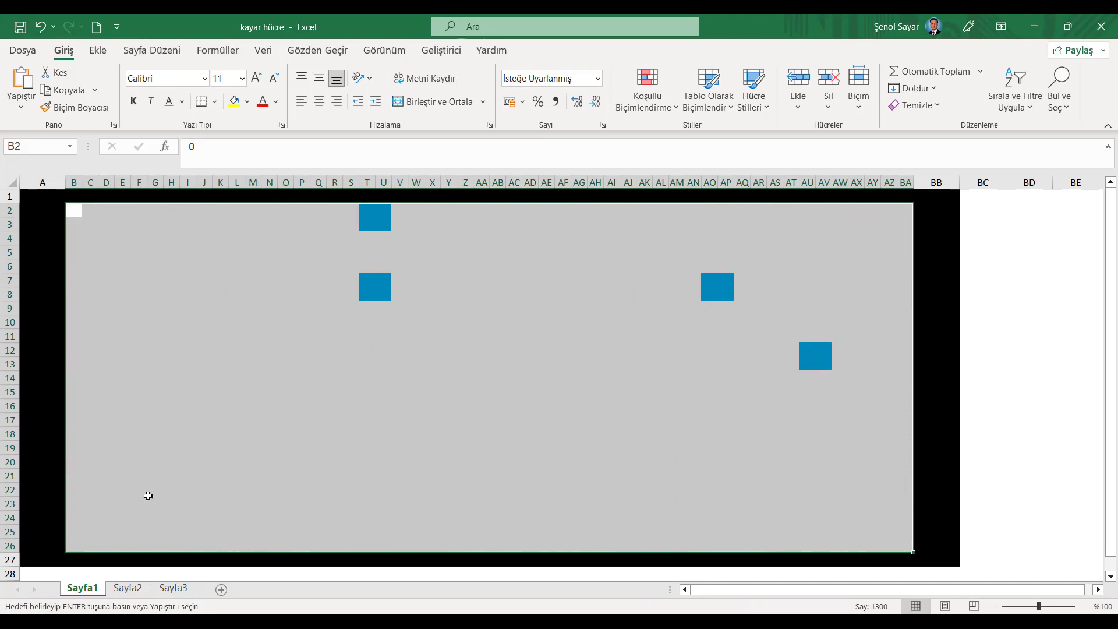
Recalculate Sayfa3 for a fresh random pattern and copy it
left_click(172, 590)
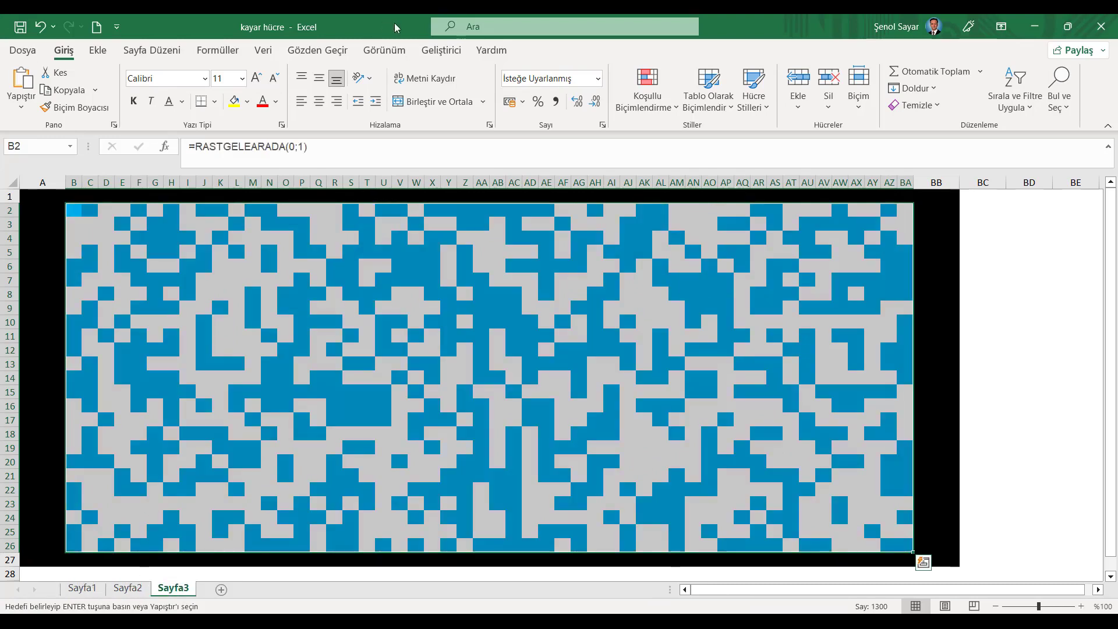
left_click(218, 51)
left_click(911, 78)
left_click(912, 78)
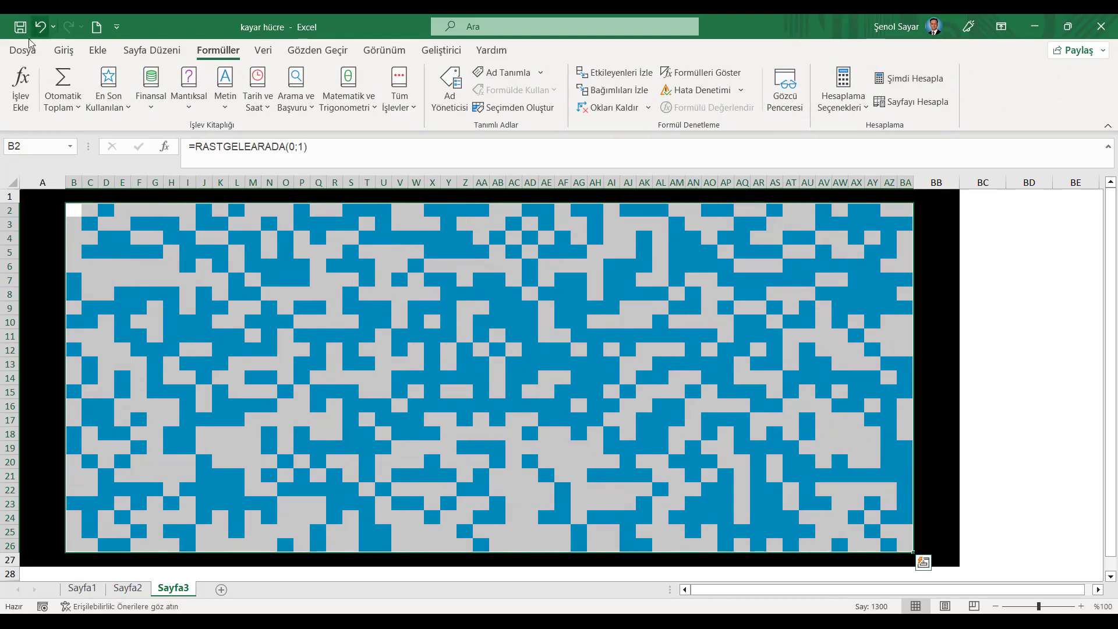
left_click(63, 50)
left_click(65, 90)
Paste the random pattern as values into Sayfa1 starting at B2
left_click(83, 588)
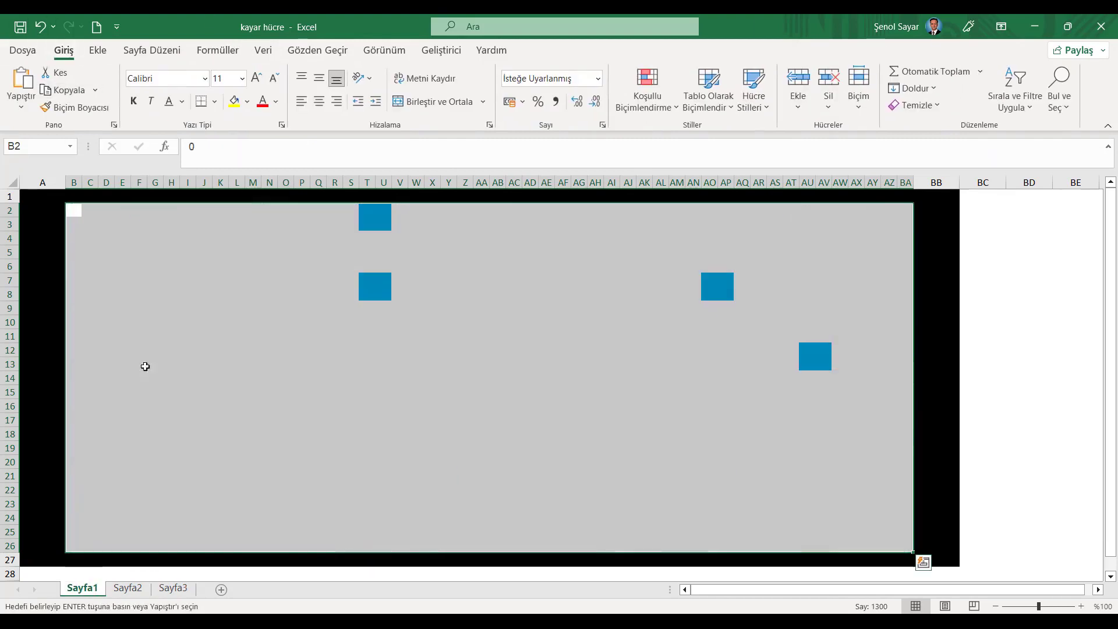
left_click(74, 211)
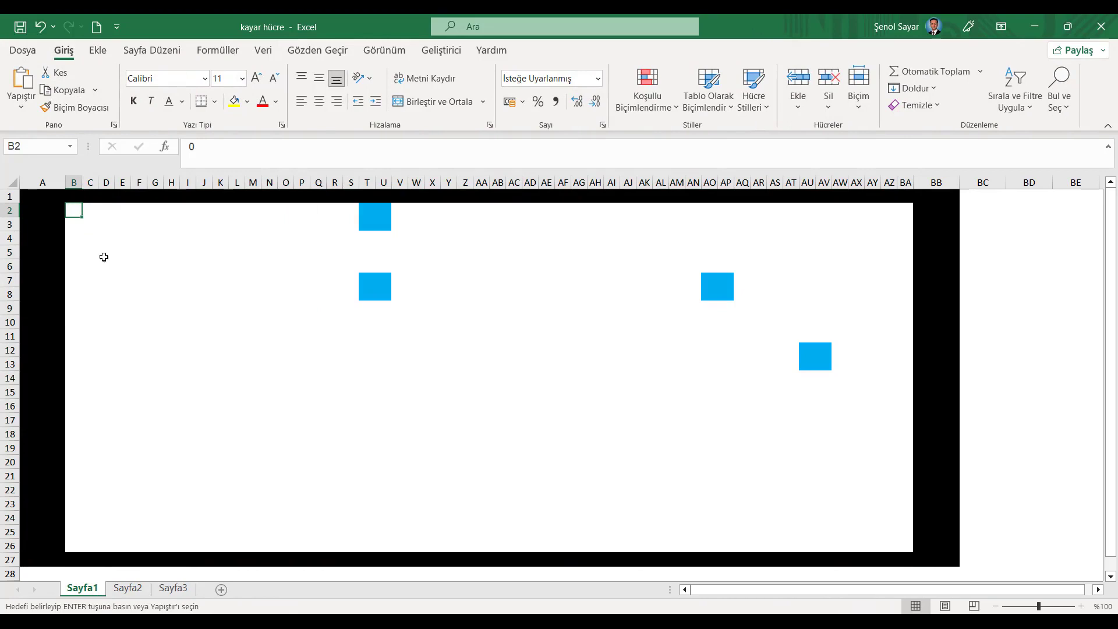
right_click(72, 210)
left_click(130, 290)
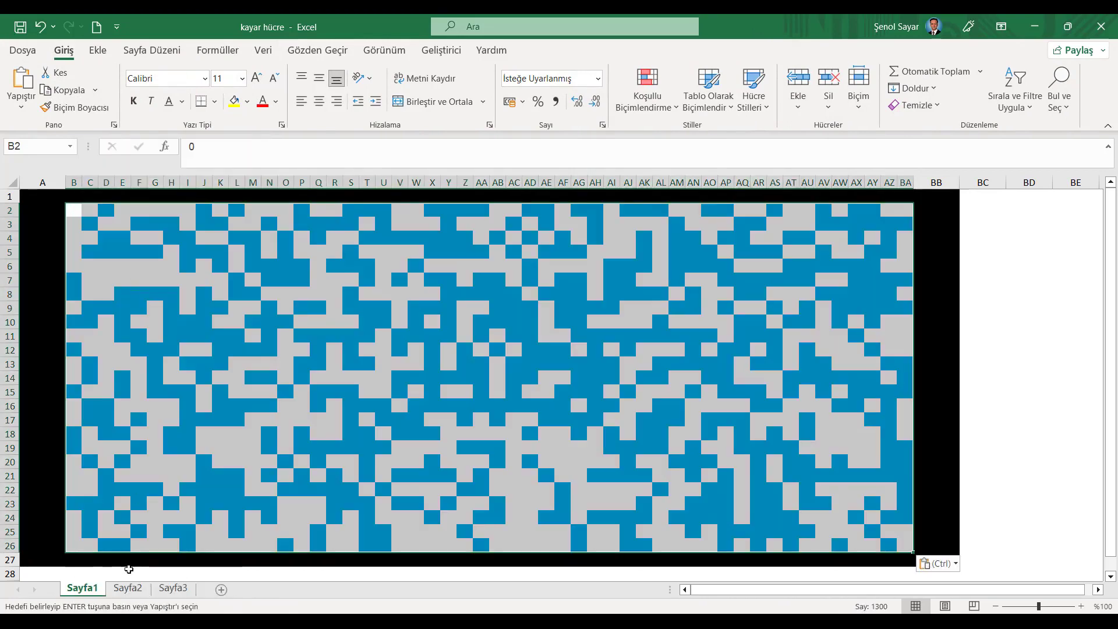
Paste the Sayfa2 next-generation values onto the Sayfa1 board at B2
left_click(128, 588)
left_click(82, 588)
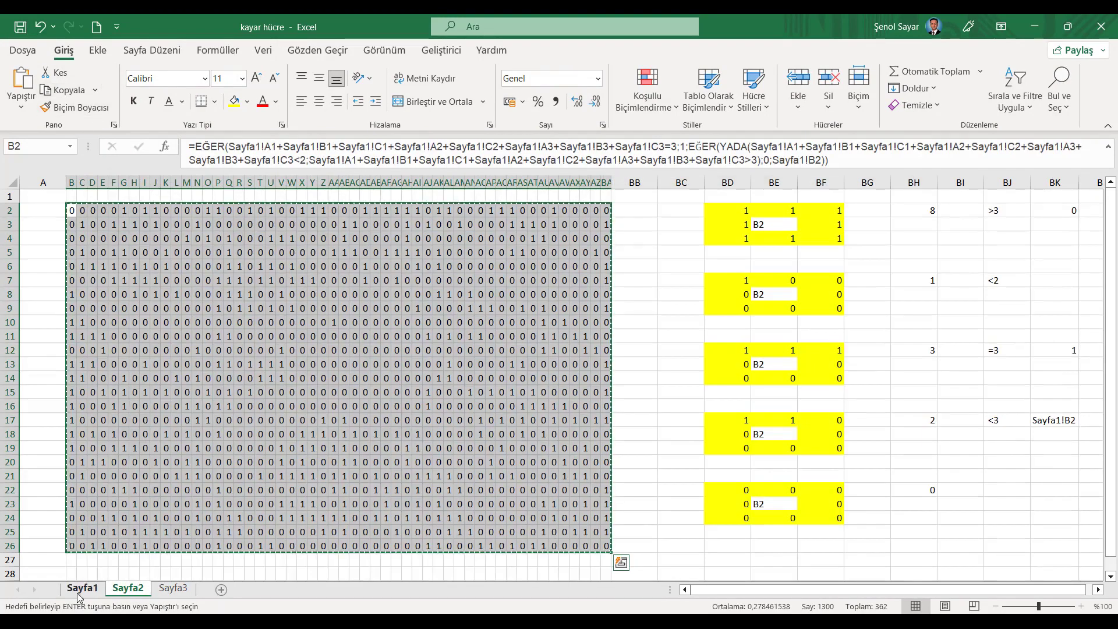
left_click(75, 211)
right_click(74, 211)
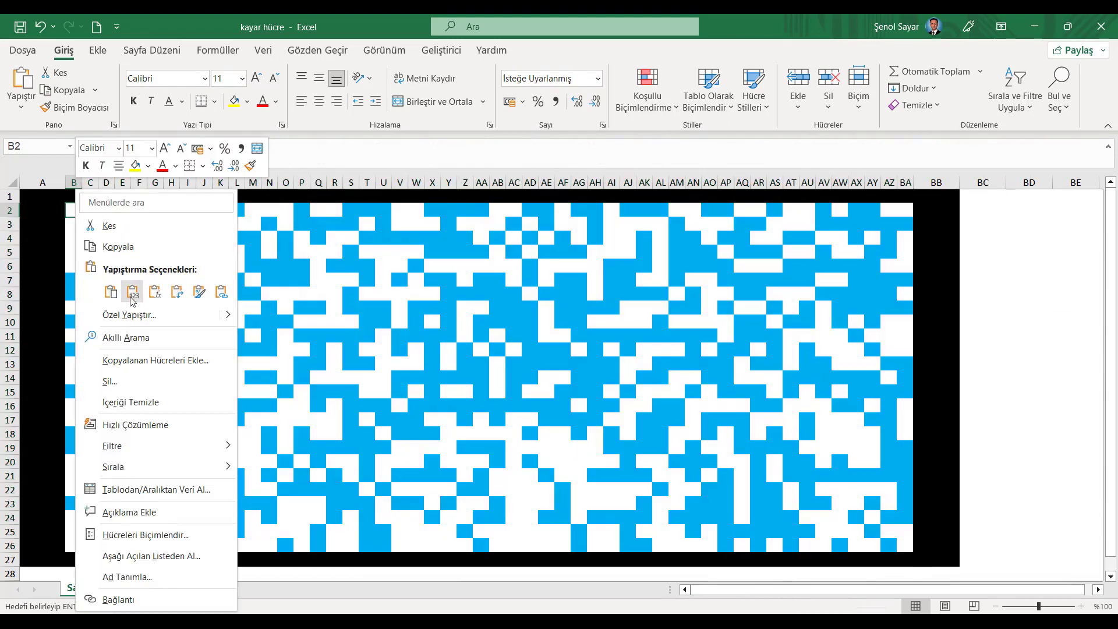
left_click(131, 294)
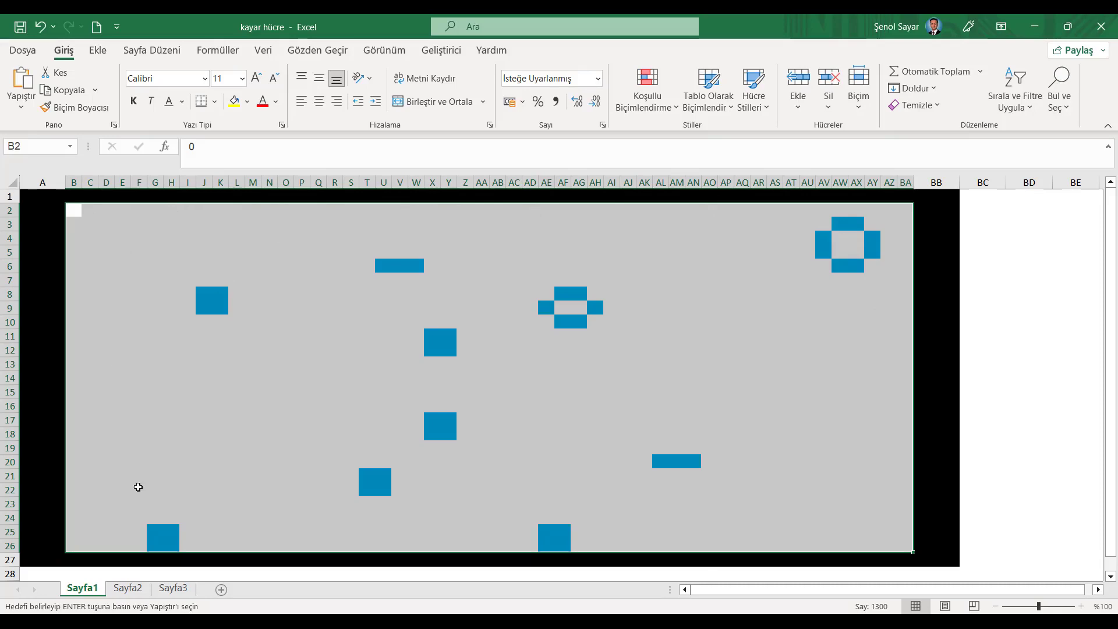
Insert a new sheet Sayfa4 and move it after Sayfa3
left_click(222, 590)
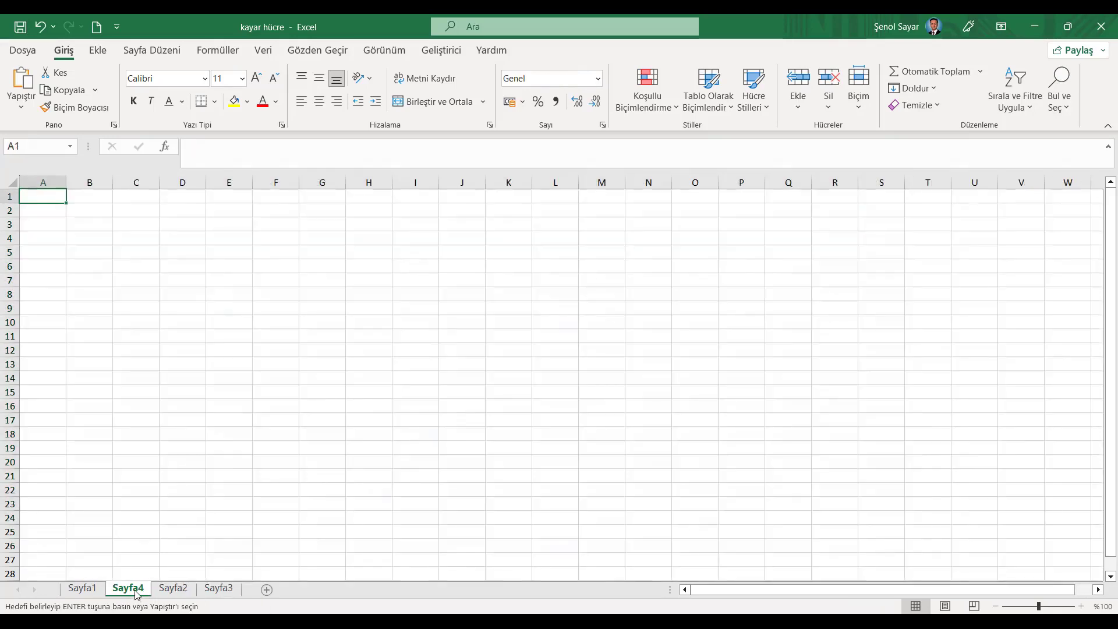
left_click_drag(275, 593, 271, 592)
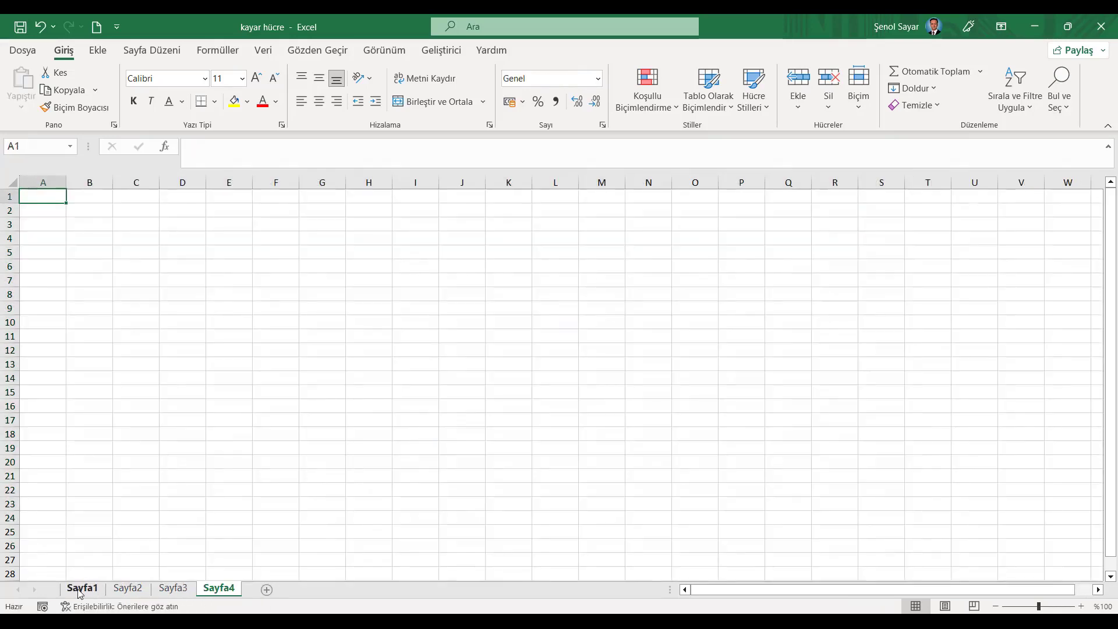
left_click(80, 592)
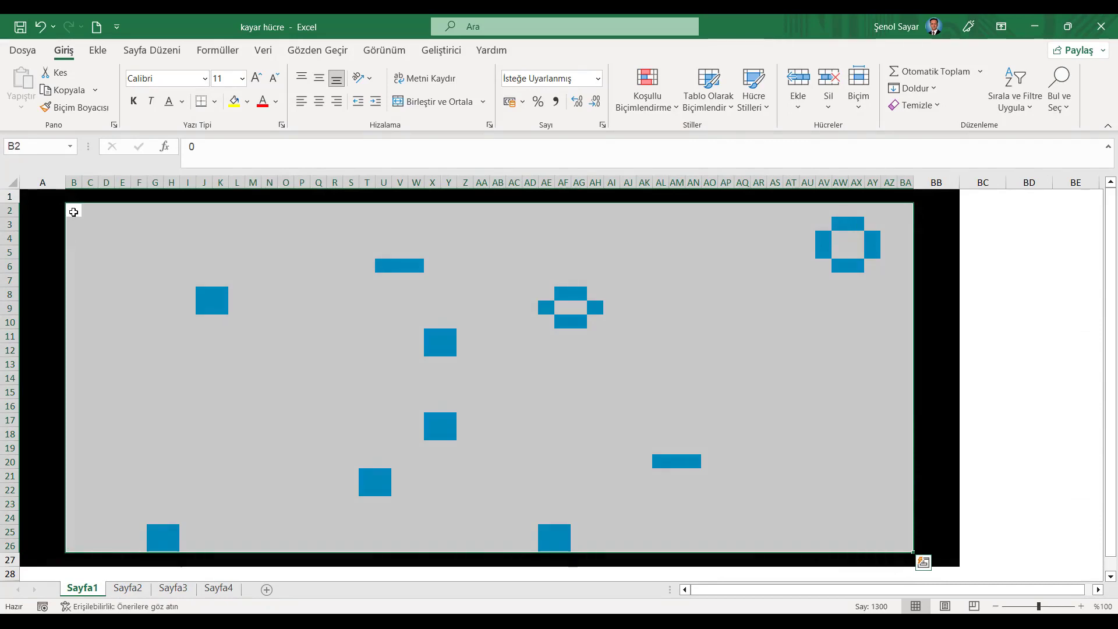
Confirm column B on Sayfa1 is 2,33 wide, leaving it unchanged
left_click(73, 211)
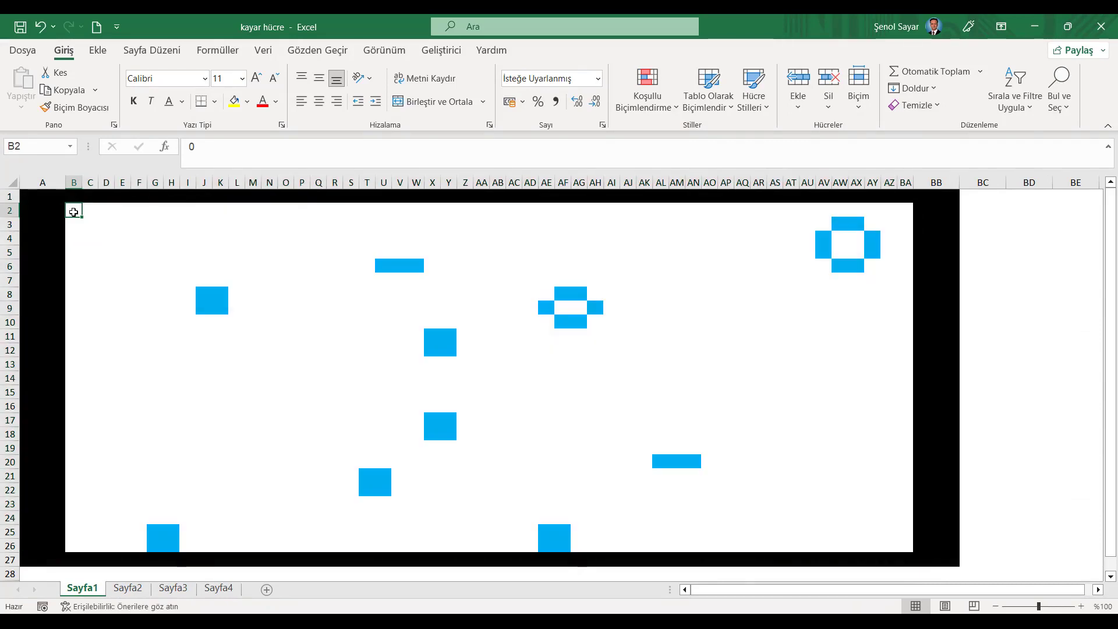
left_click(75, 183)
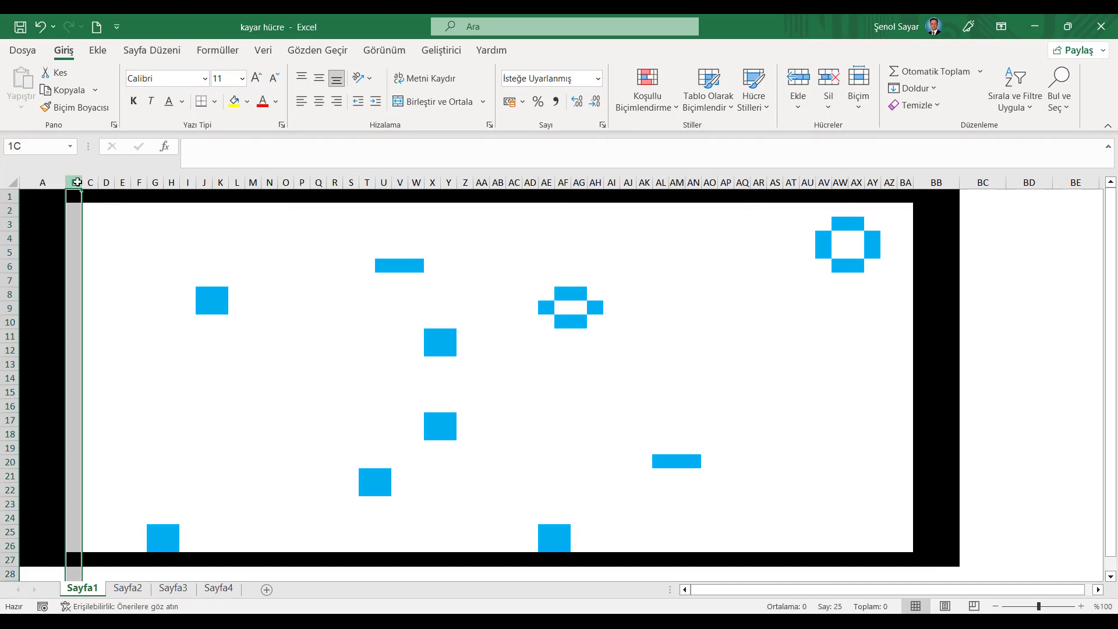
right_click(74, 183)
left_click(135, 416)
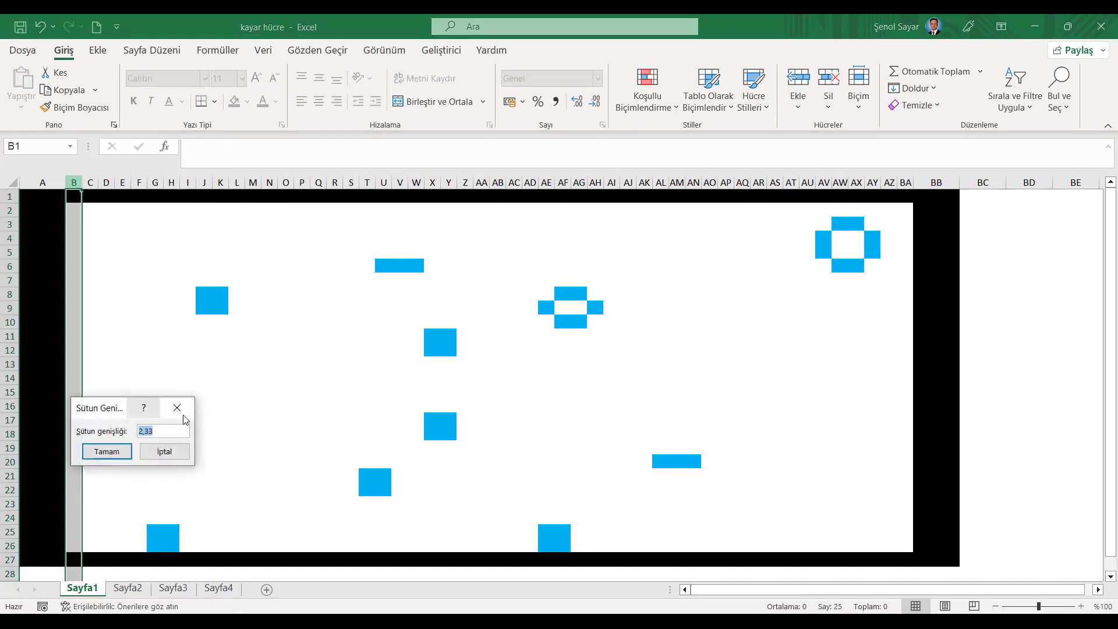
left_click(189, 406)
left_click(219, 588)
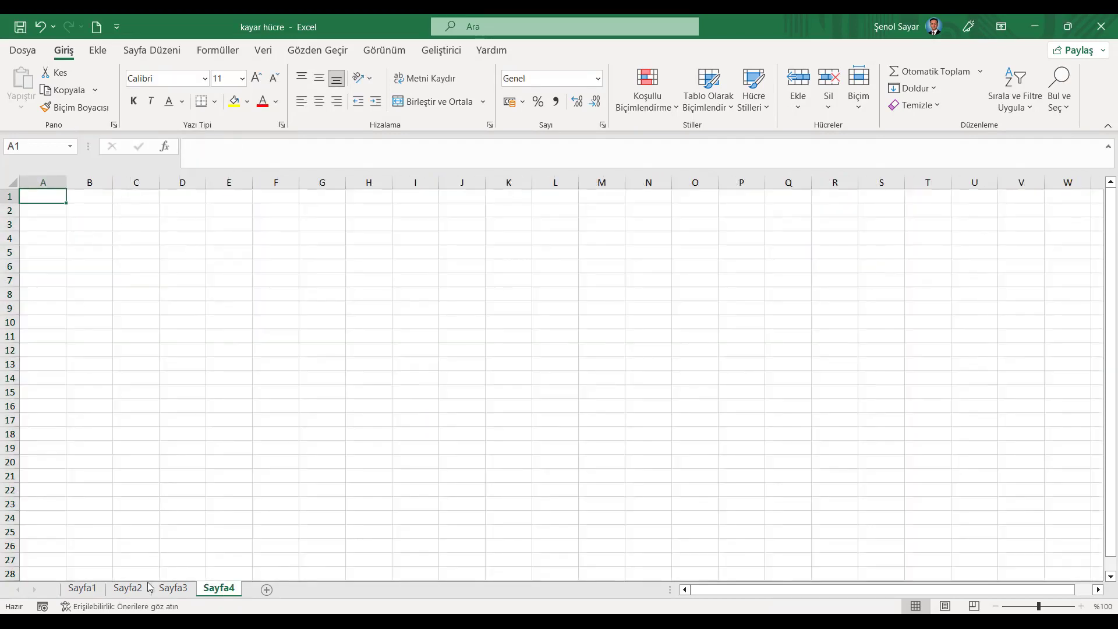
left_click(131, 589)
Set columns B through BA on Sayfa4 to width 3
left_click(81, 588)
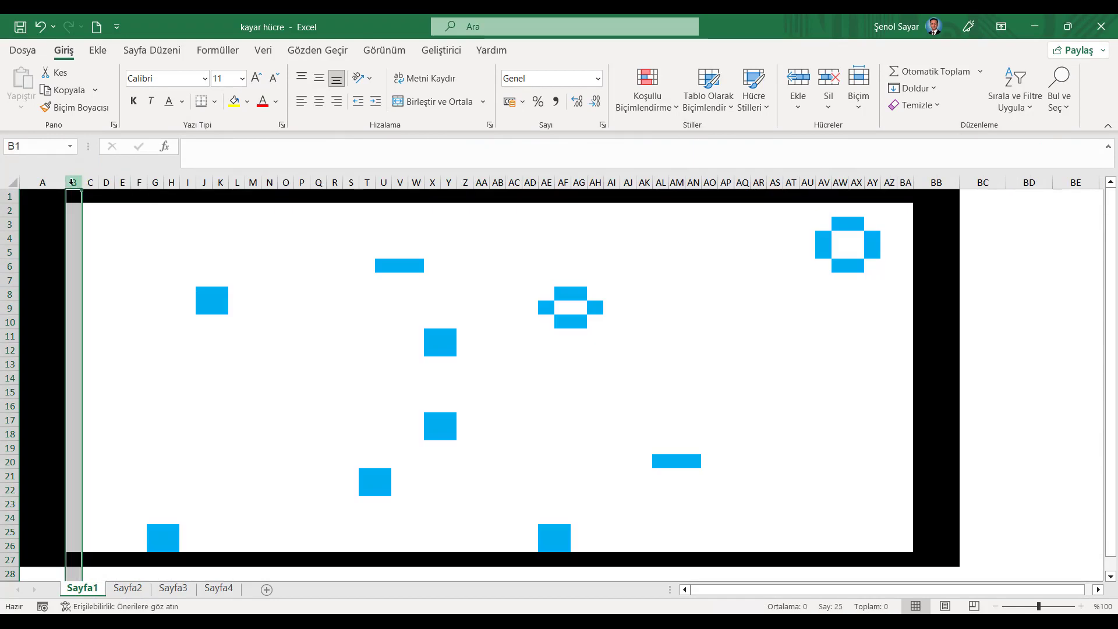
left_click(225, 589)
mouse_move(87, 182)
left_mouse_down()
mouse_move(1112, 181)
mouse_move(561, 180)
left_mouse_up()
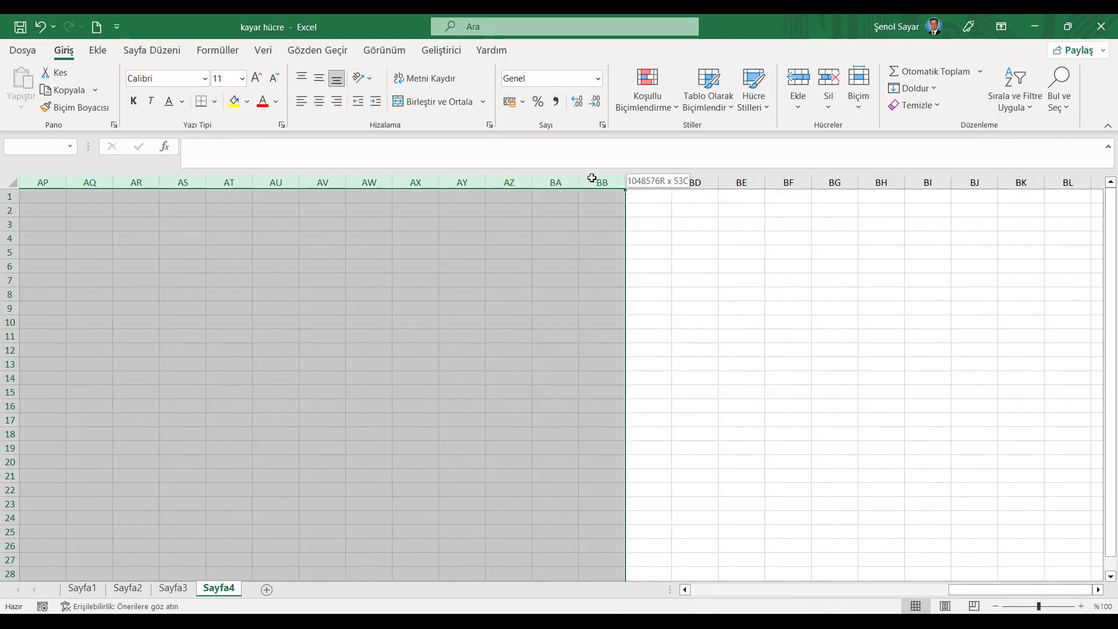
right_click(562, 180)
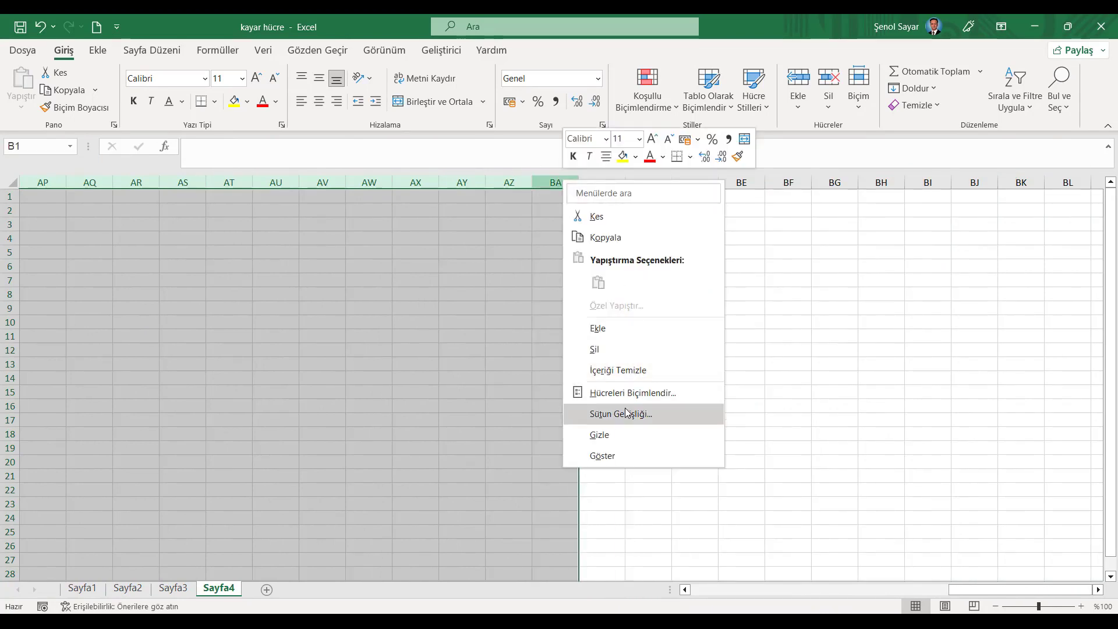
left_click(627, 412)
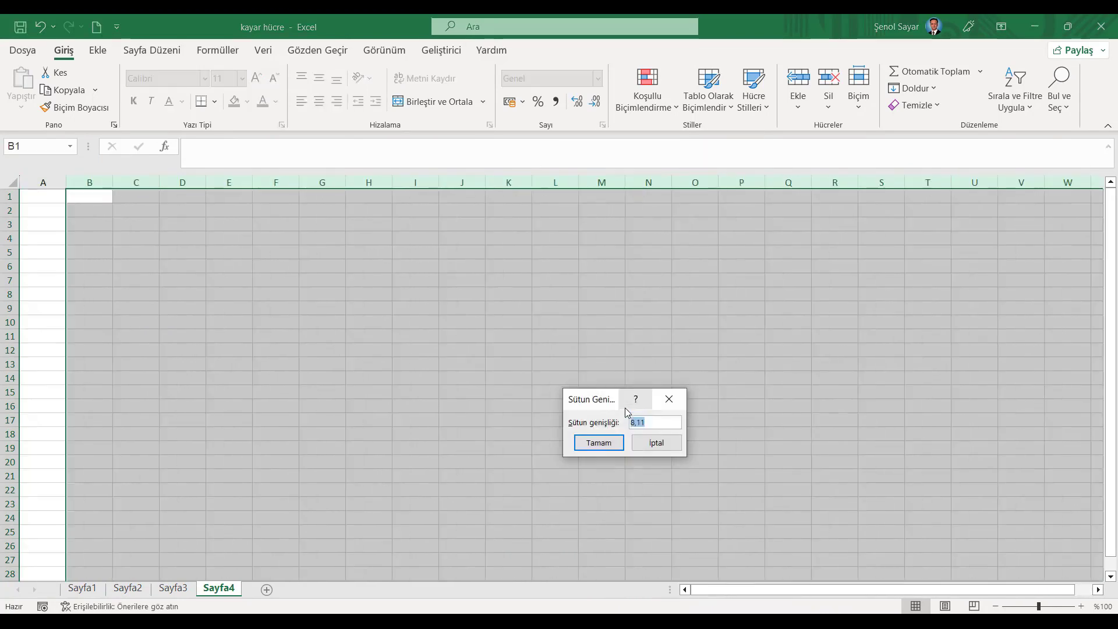
left_click(603, 444)
Narrow column A on Sayfa4 to a thin margin
left_click_drag(759, 589, 743, 592)
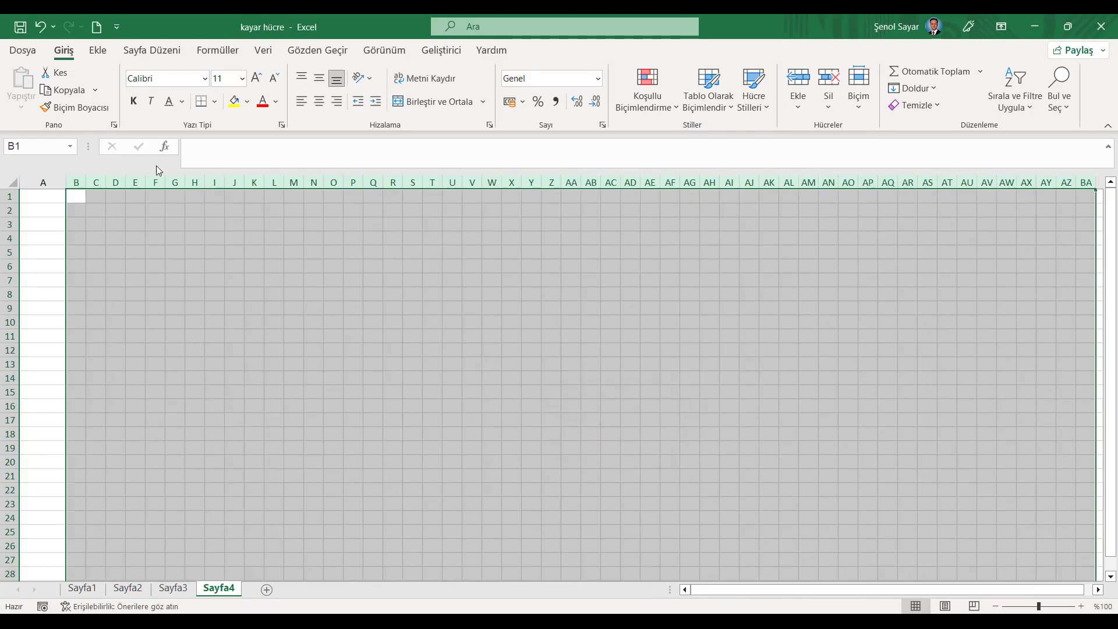
left_click(43, 182)
left_click_drag(60, 184, 51, 186)
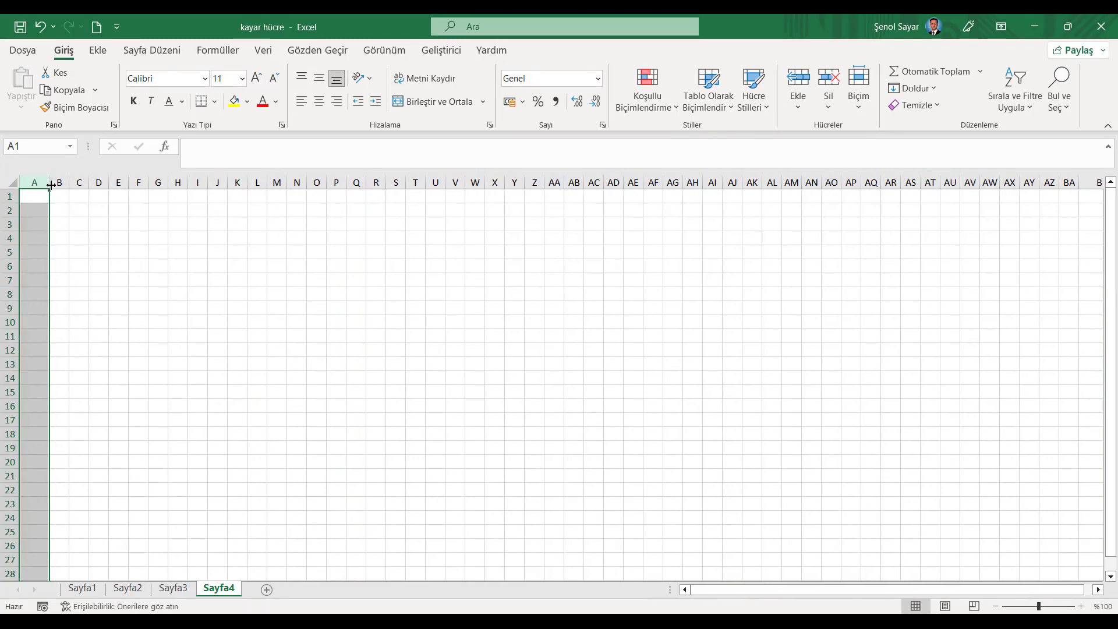
left_click(63, 209)
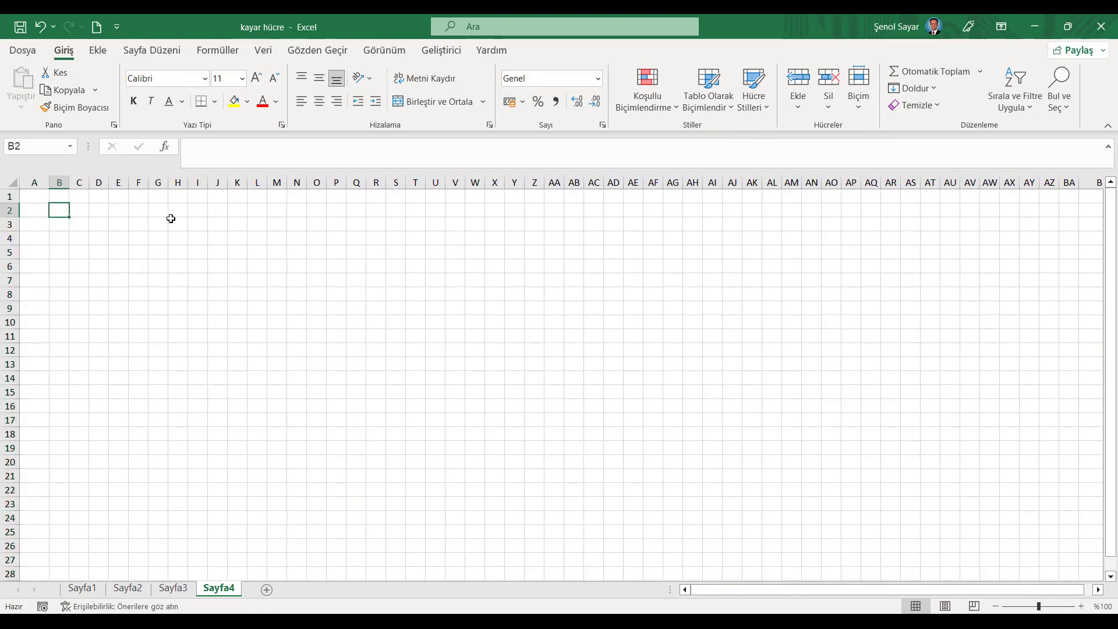
Select B2:BA27 and start a new 2-Renk Ölçeği conditional formatting rule
left_click_drag(60, 210, 1051, 213)
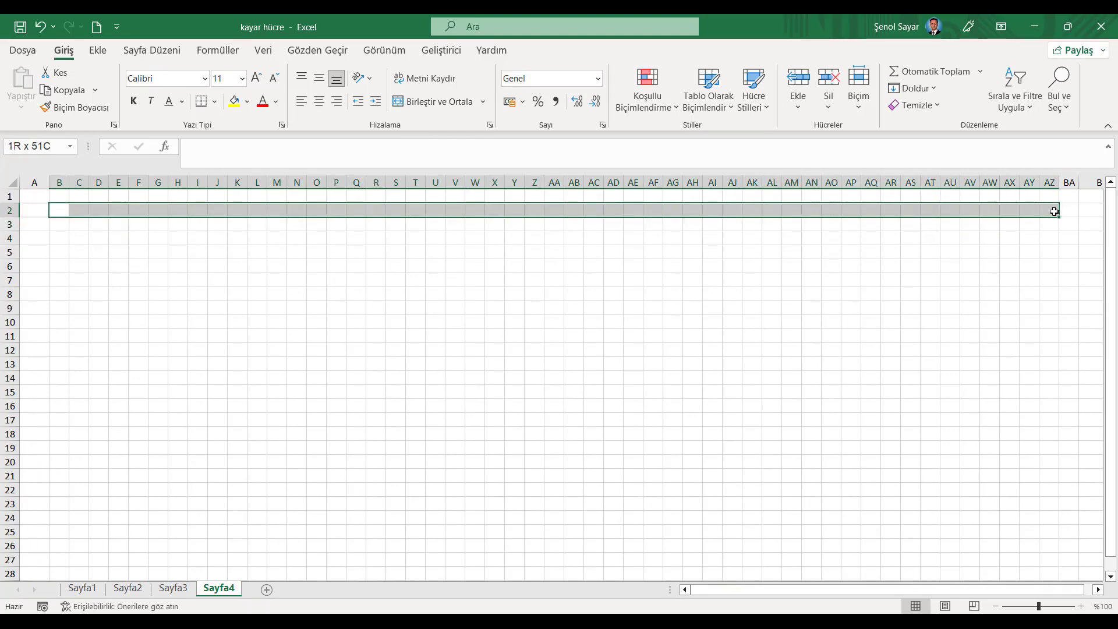
left_click_drag(1051, 212, 1079, 560)
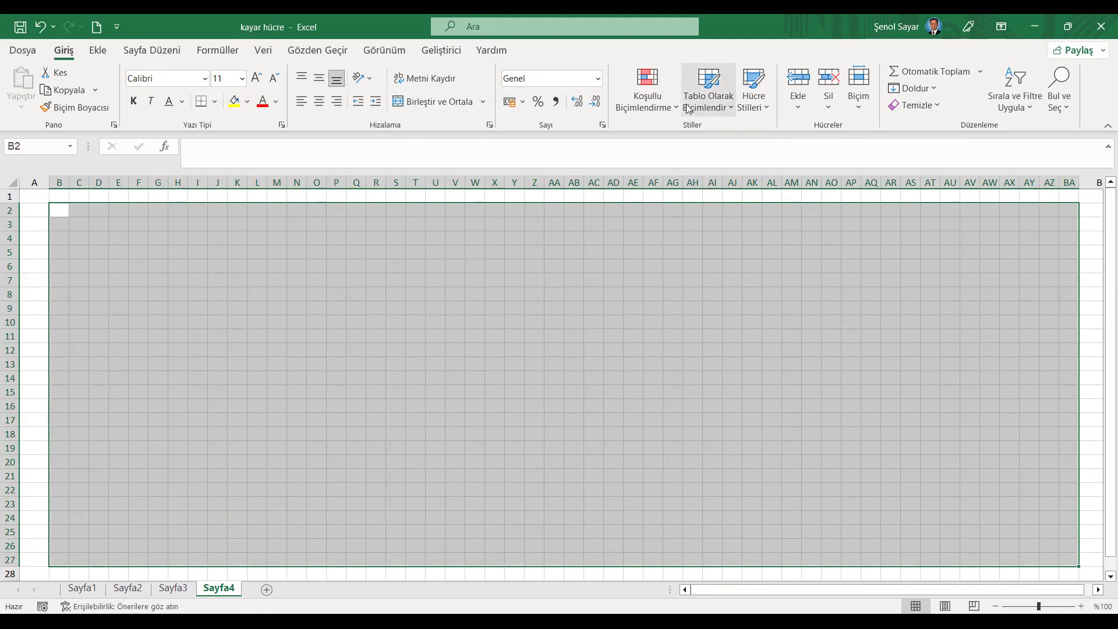
left_click(645, 89)
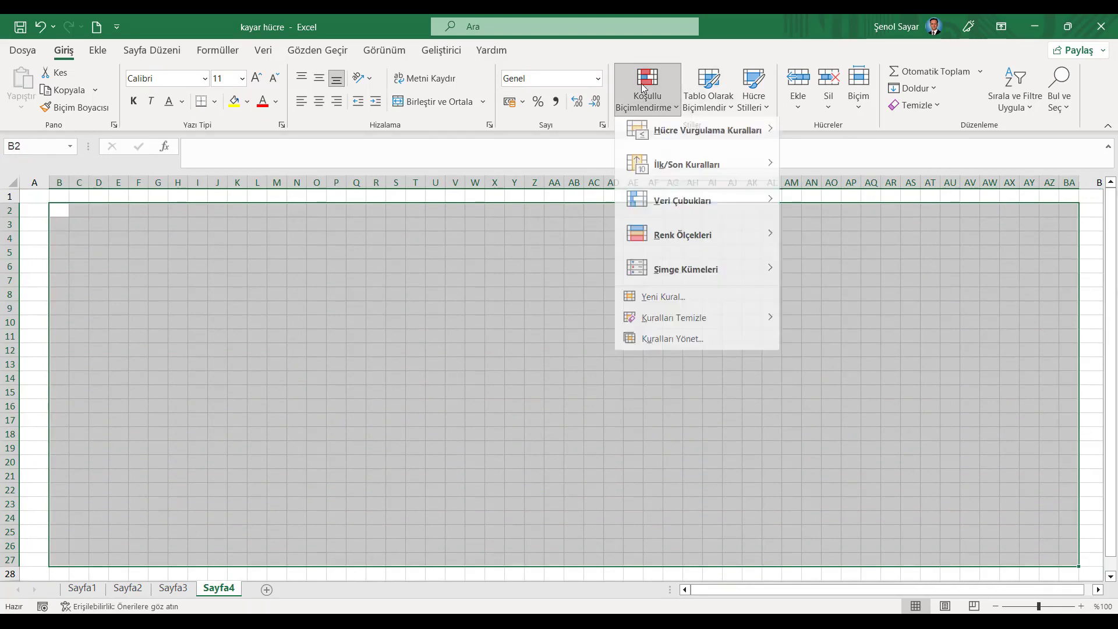
left_click(679, 303)
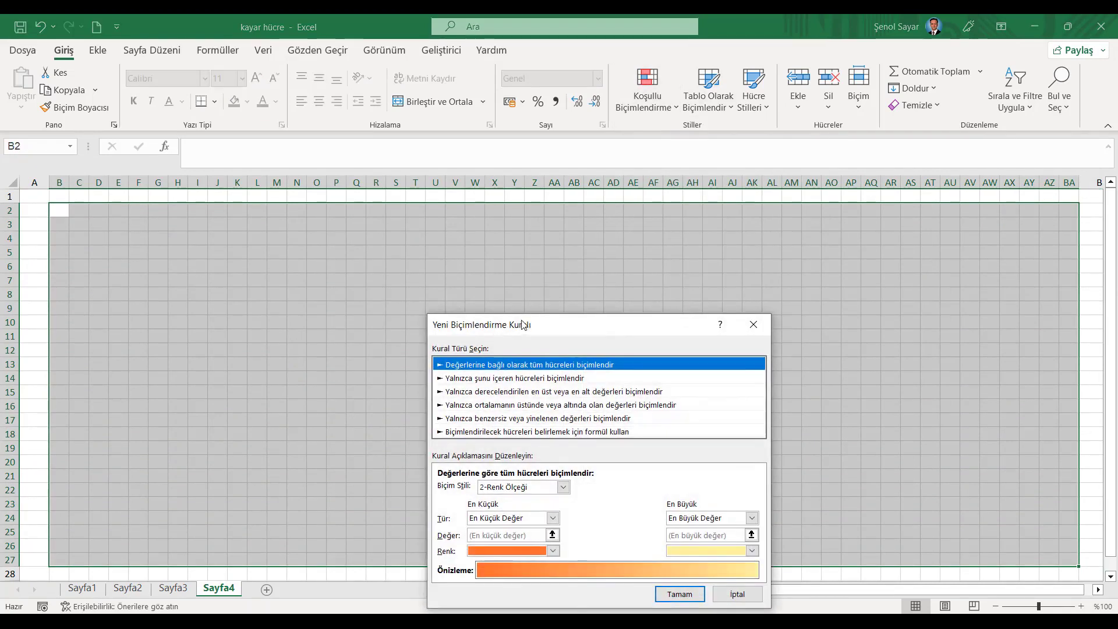
left_click_drag(523, 324, 531, 221)
left_click(571, 384)
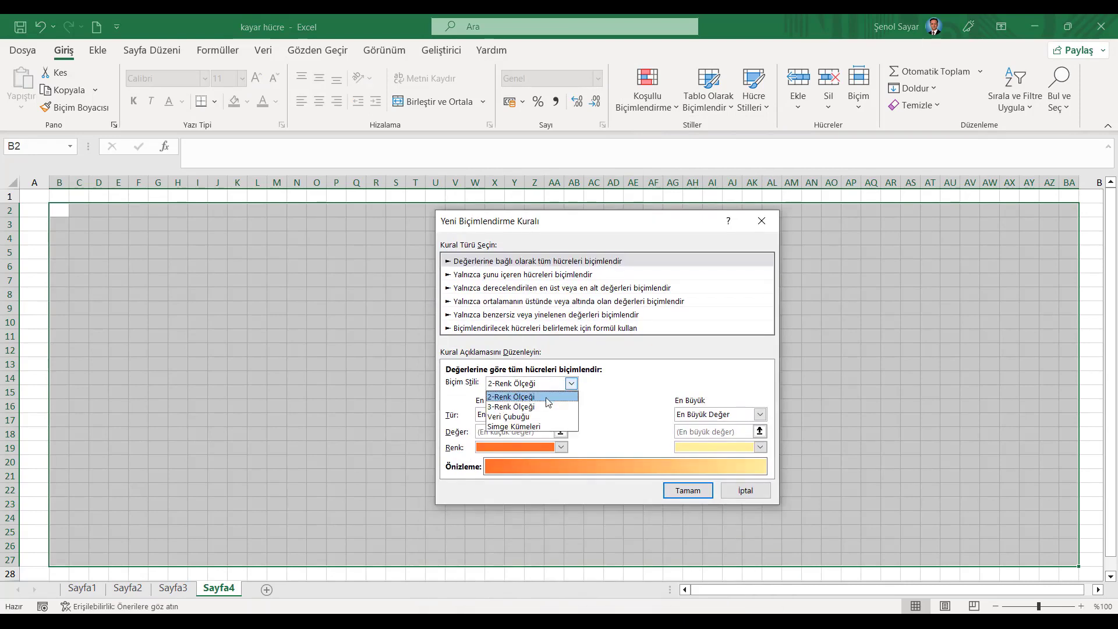
left_click(547, 401)
Set the scale's minimum to number 0 in white and maximum to number 1 in blue
left_click(561, 415)
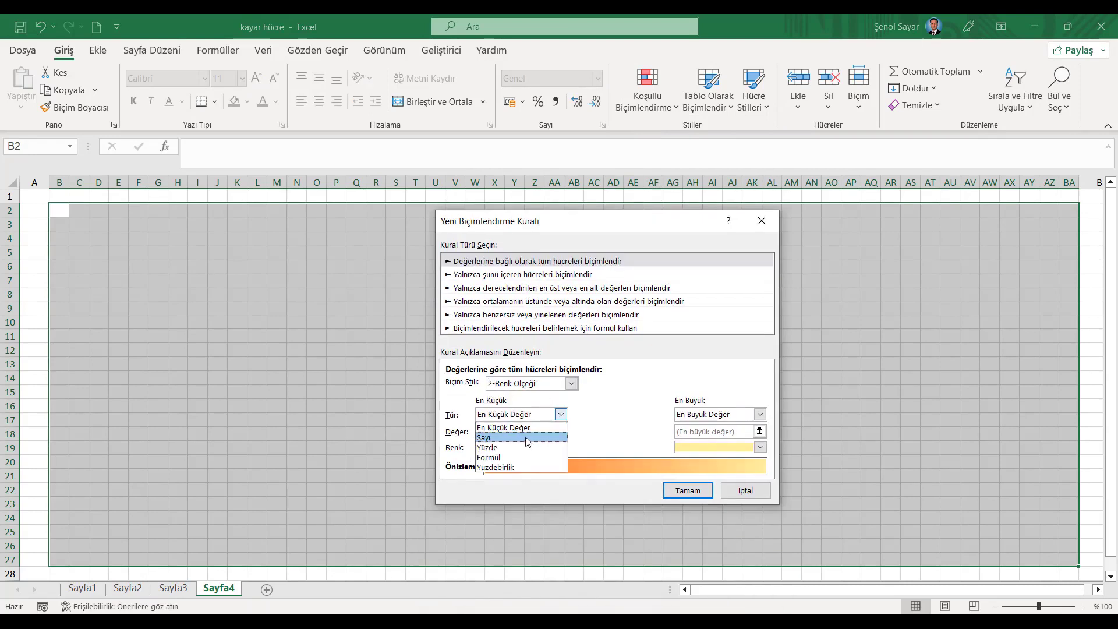
left_click(505, 436)
left_click(561, 448)
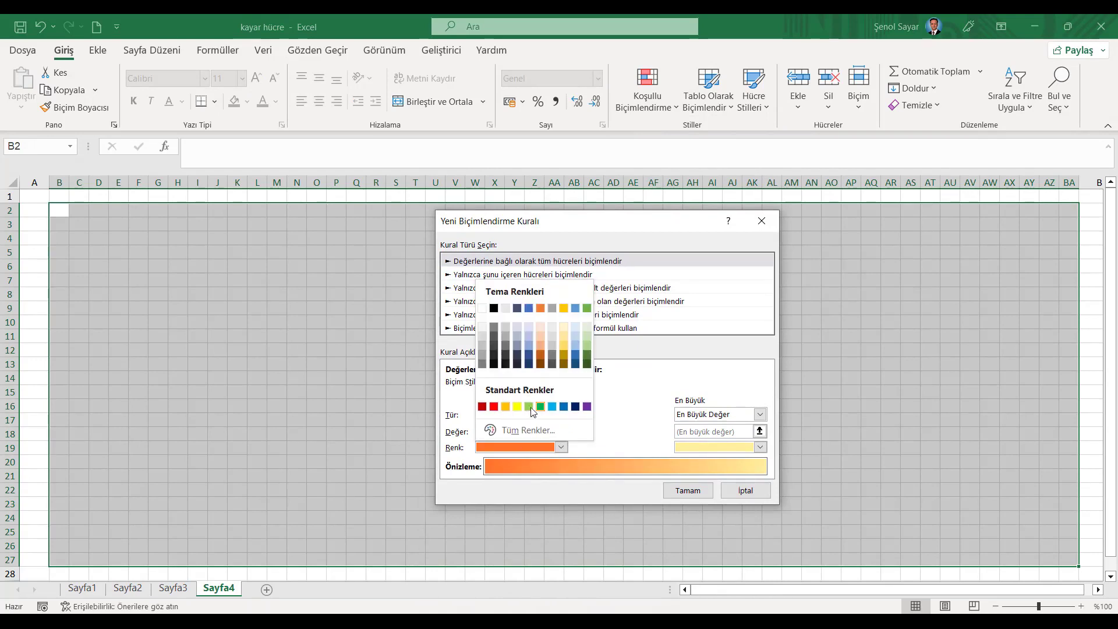
left_click(486, 311)
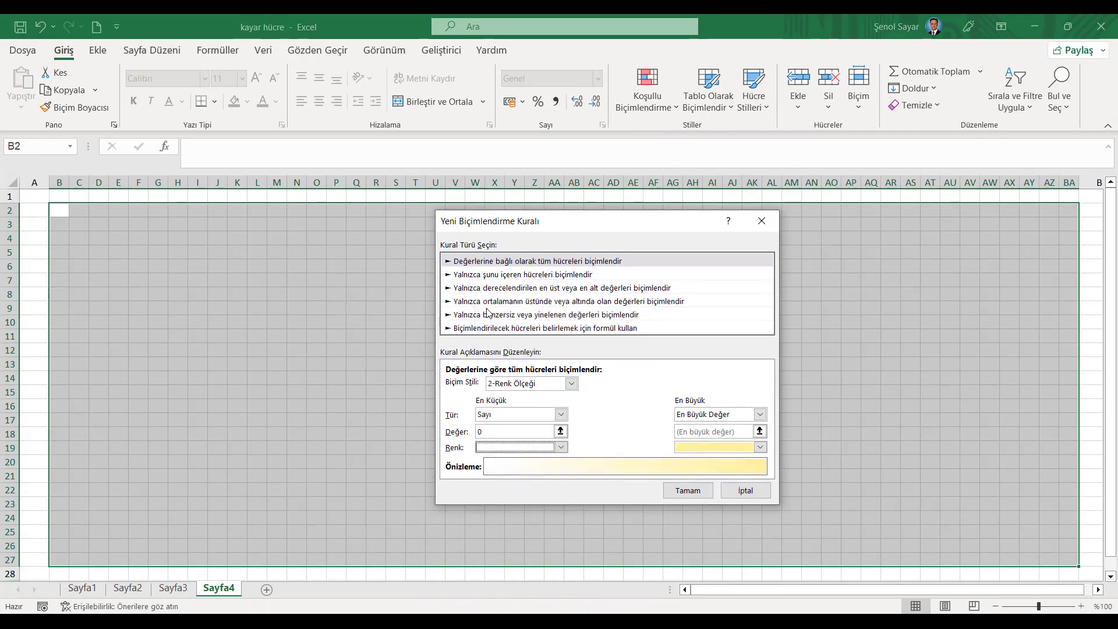
left_click(760, 414)
left_click(754, 439)
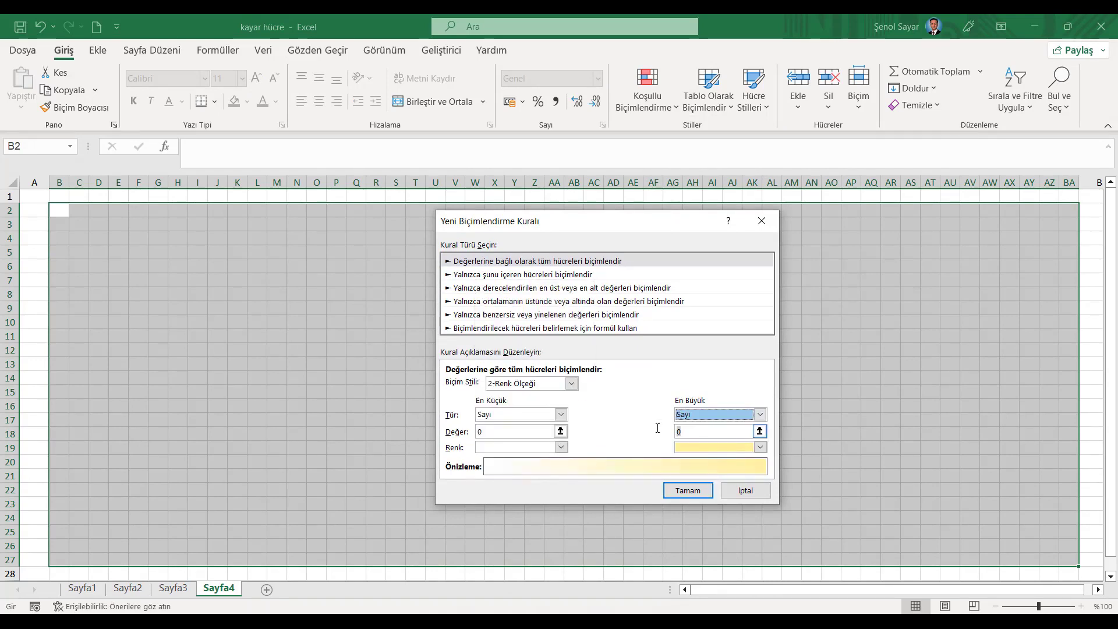
key("Tab")
left_click(761, 447)
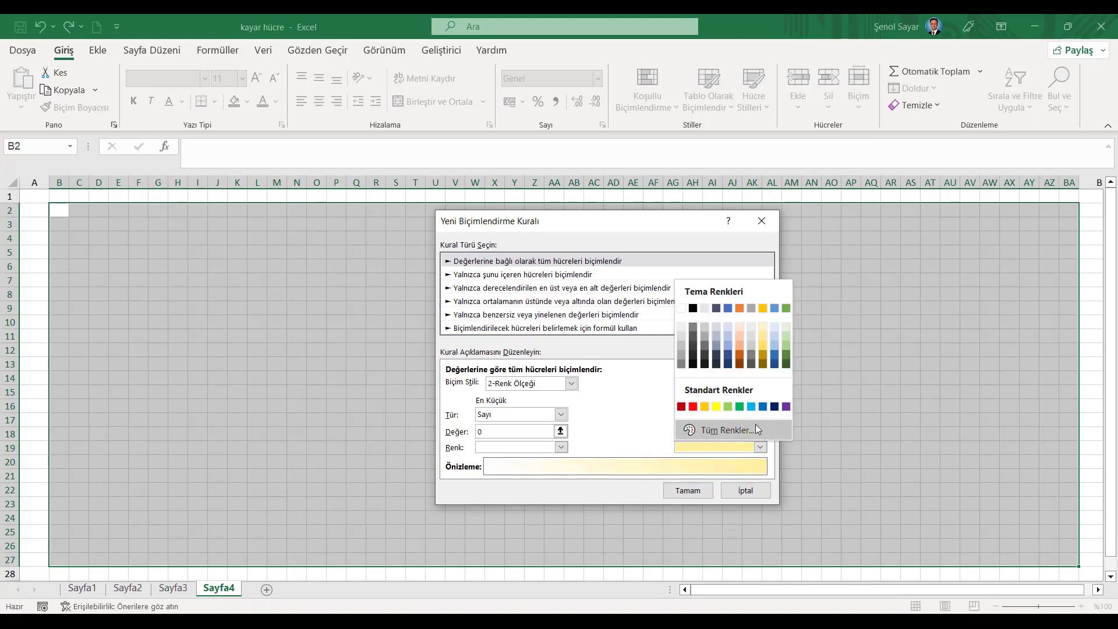
left_click(751, 407)
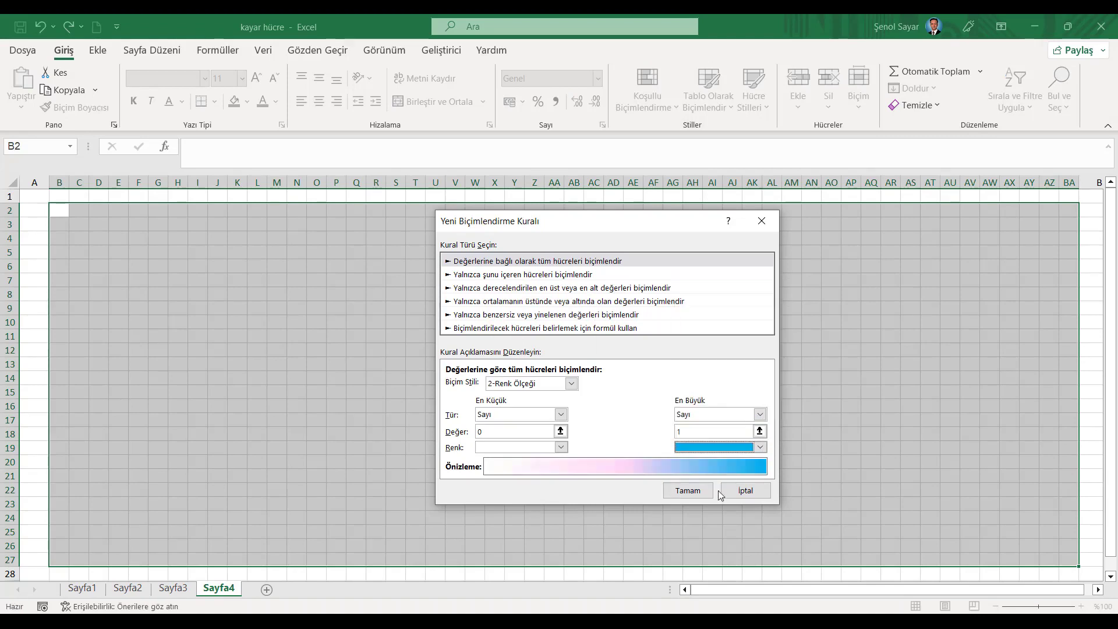
left_click(705, 494)
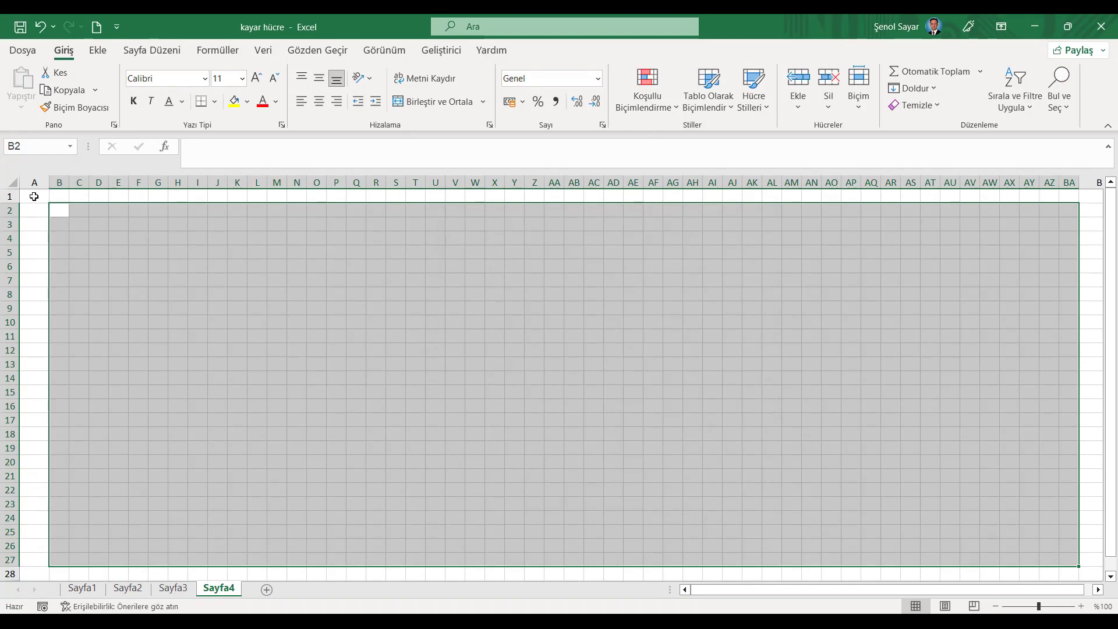
Fill column A's board cells and row 1 black
left_click_drag(33, 196, 17, 567)
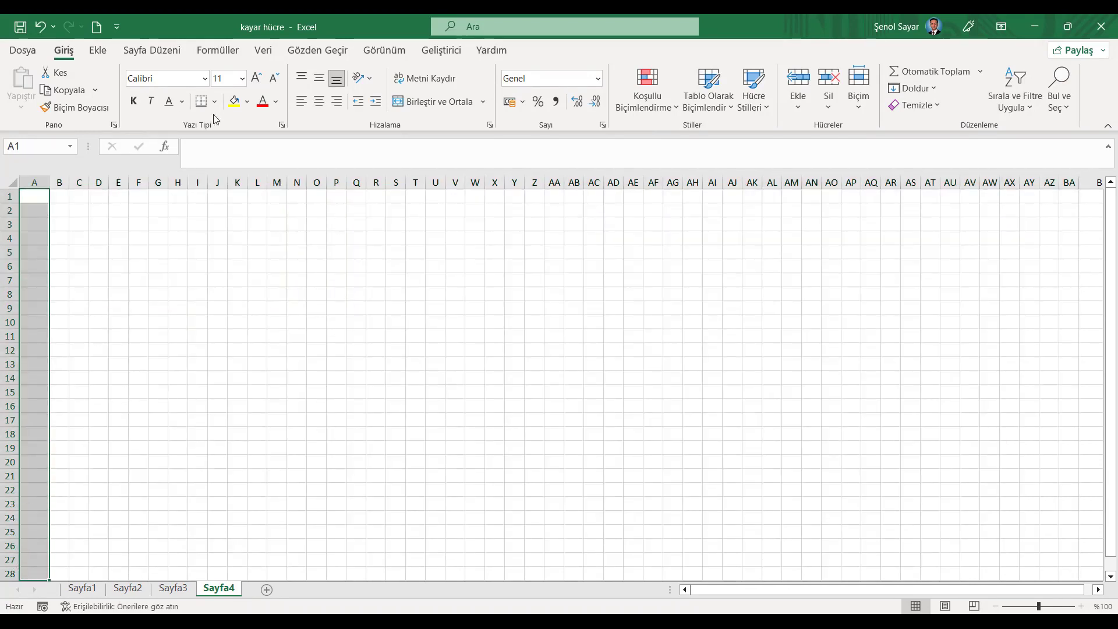
left_click(247, 102)
left_click(245, 143)
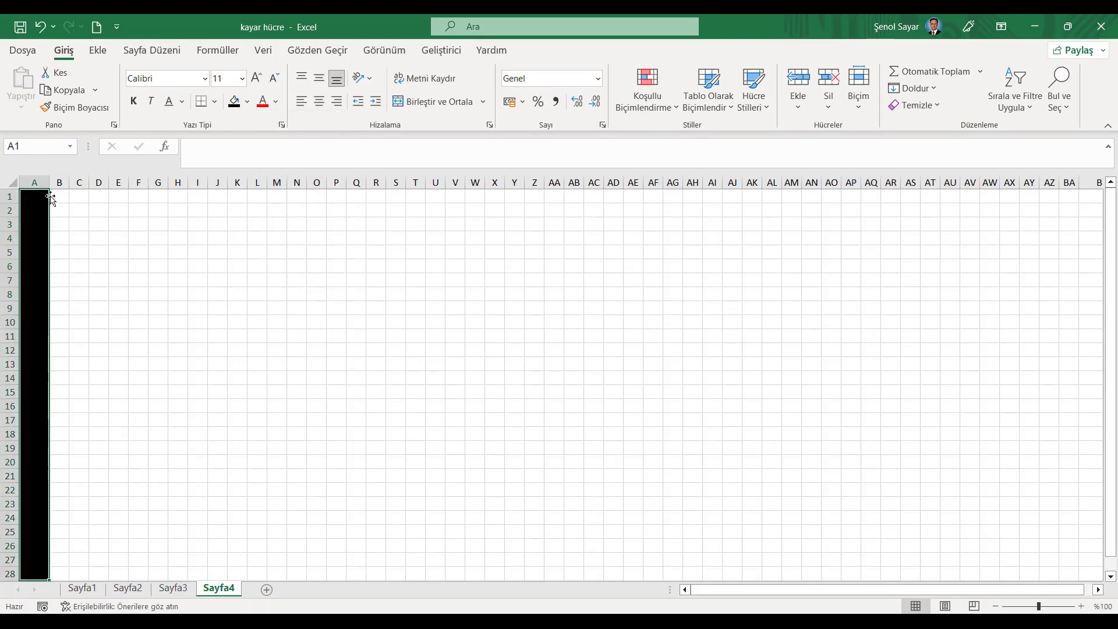
left_click_drag(37, 194, 1087, 192)
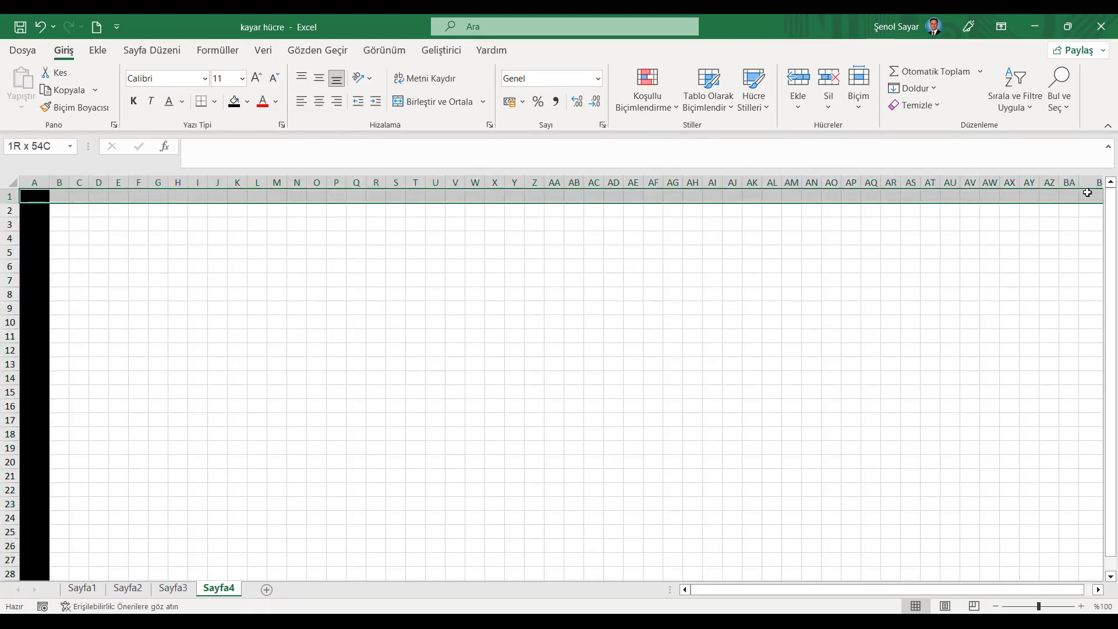
left_click(235, 104)
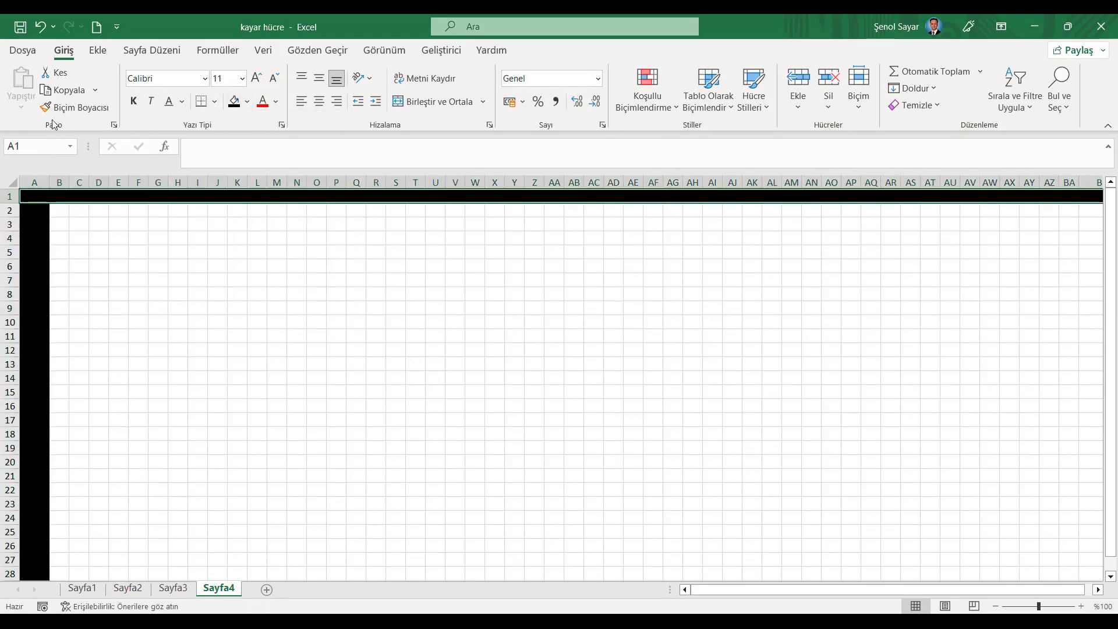
Copy the black row into row 28 and the black column into column BB
left_click(59, 90)
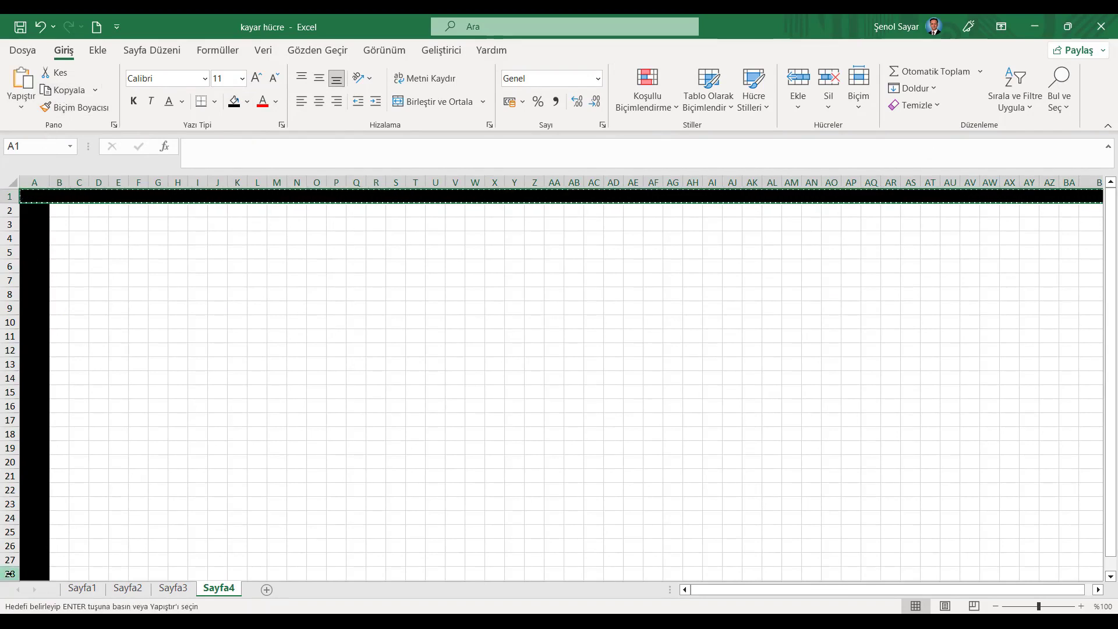
left_click(10, 573)
key("ctrl+v")
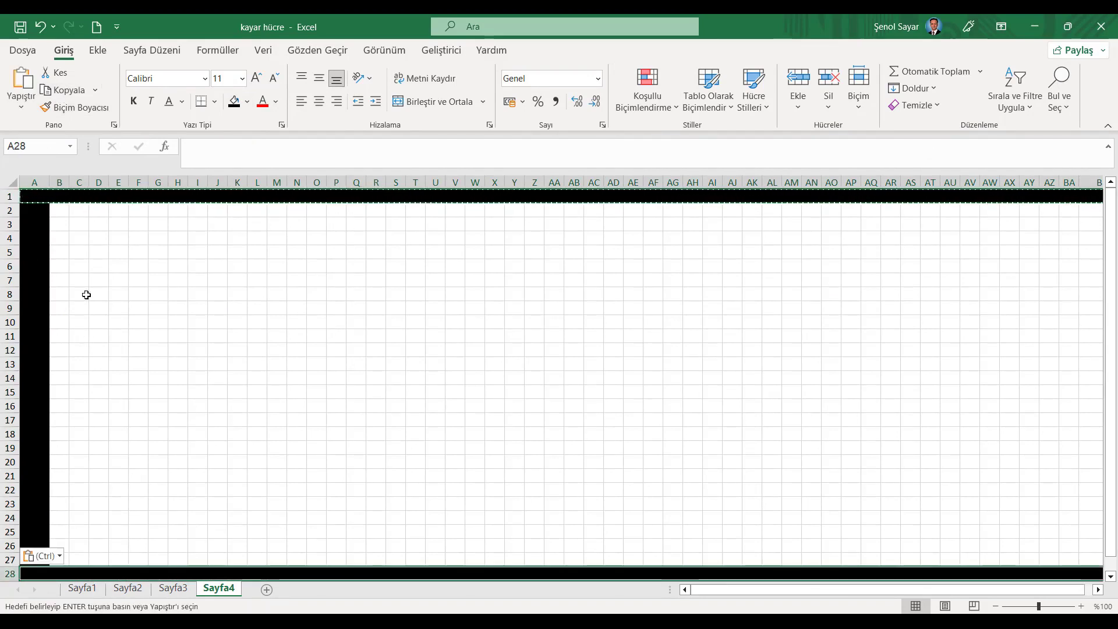
left_click(41, 184)
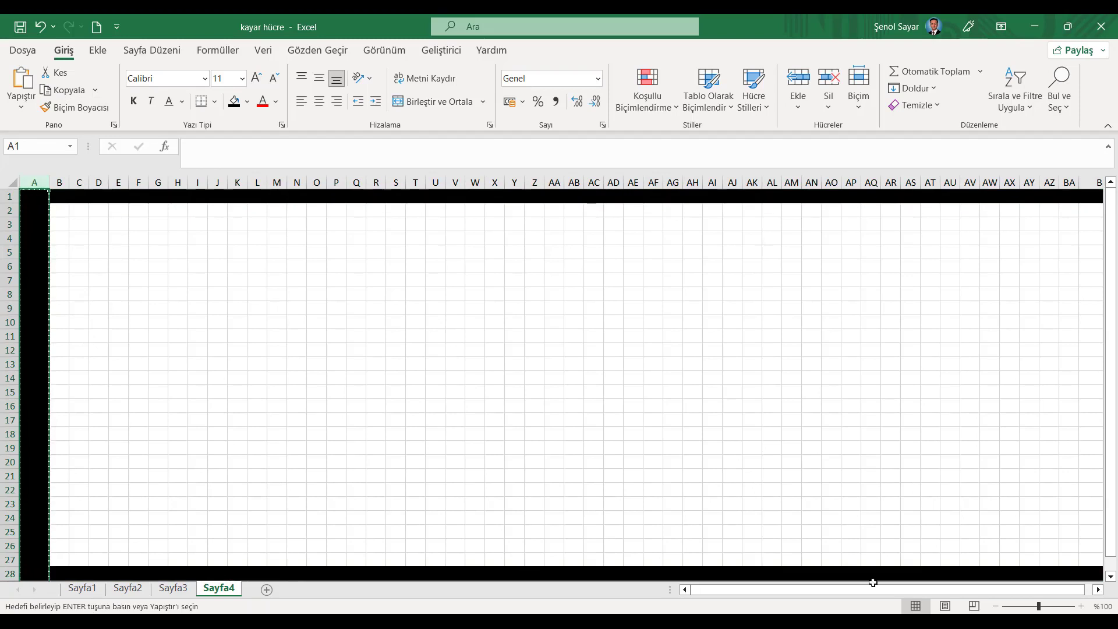
left_click(1098, 590)
left_click(1098, 590)
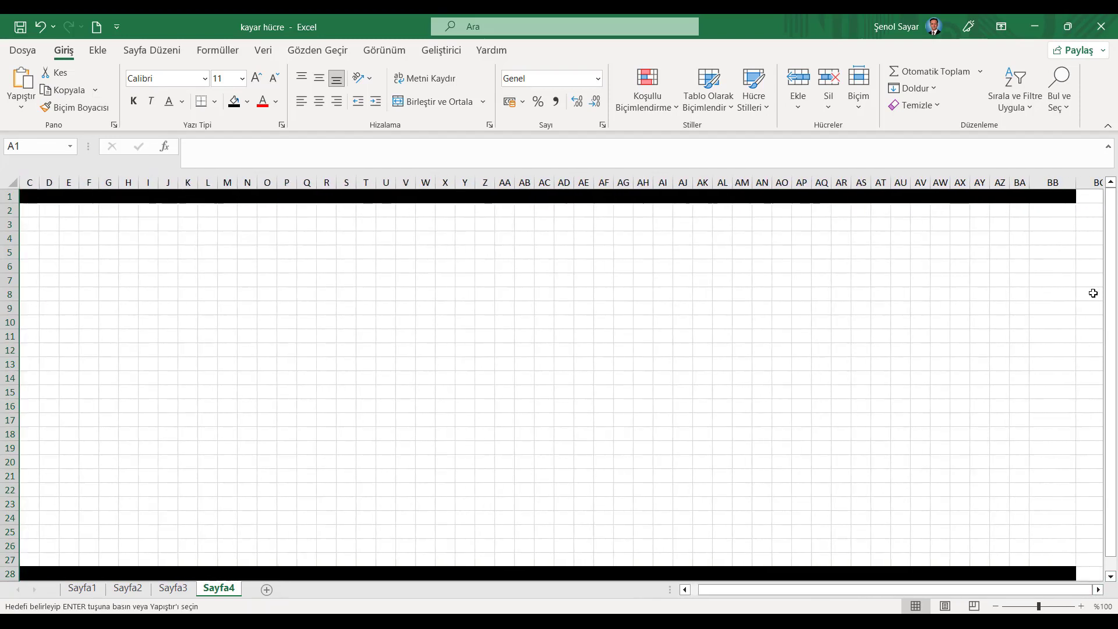
left_click(1046, 182)
key("ctrl+v")
left_click_drag(1019, 589, 1012, 589)
Hide the sheet gridlines and cancel the pending copy
left_click(41, 197)
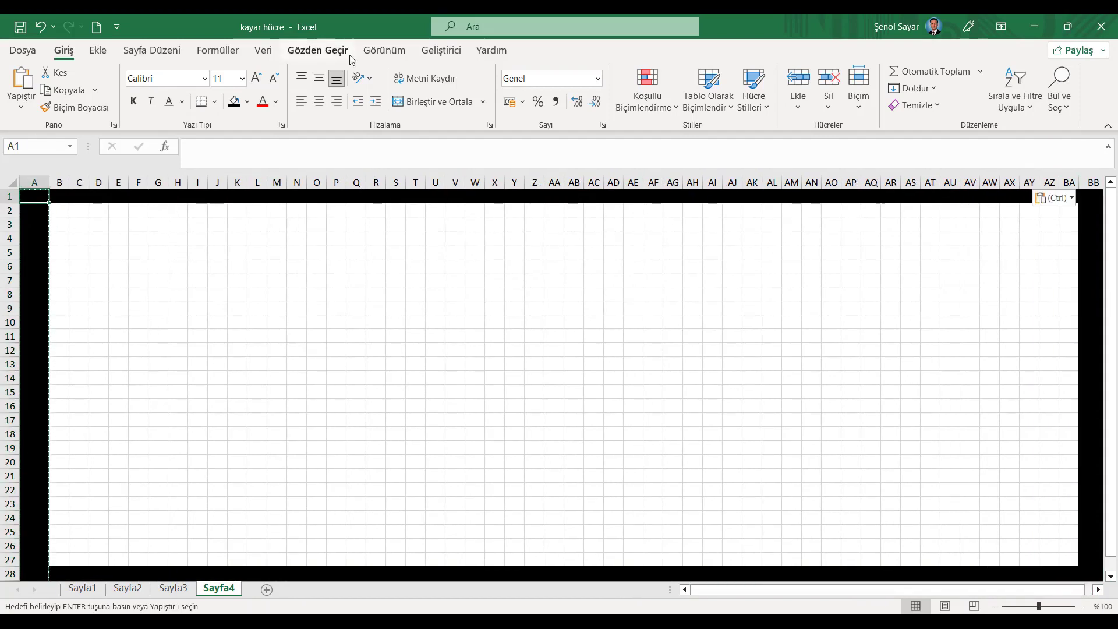
left_click(370, 51)
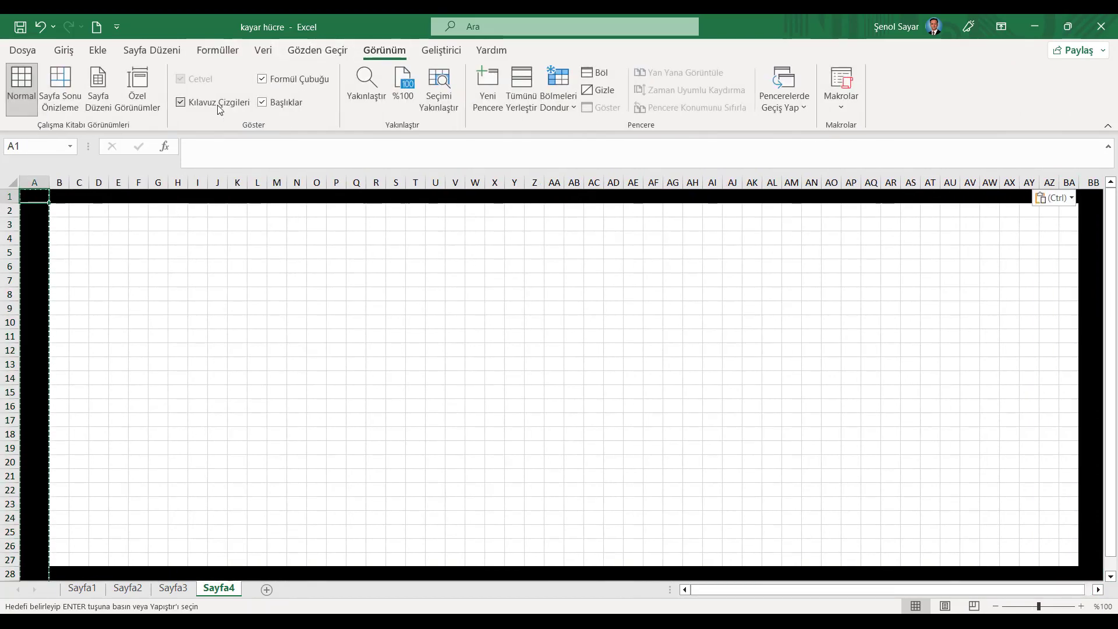
left_click(181, 102)
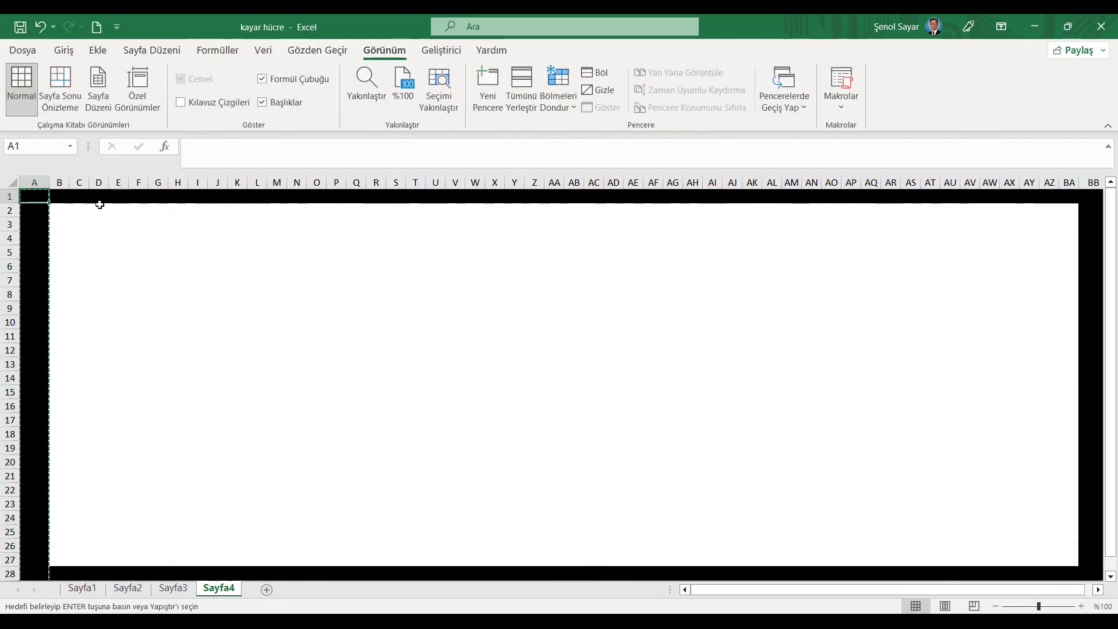
left_click(61, 210)
key("Escape")
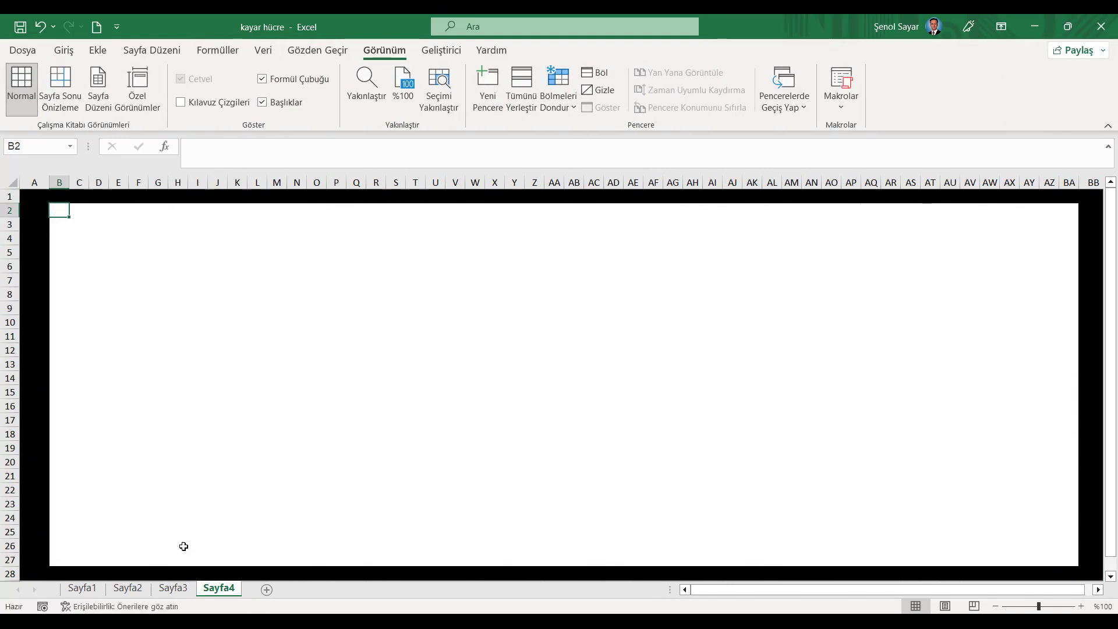
left_click(135, 588)
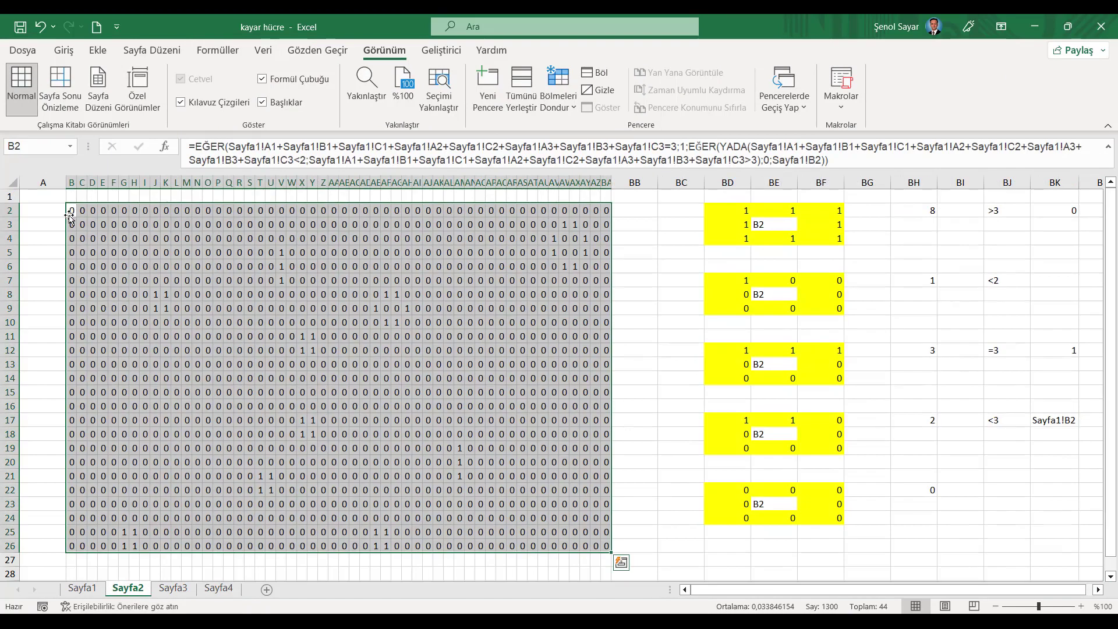
Add a new sheet Sayfa5 and move it to the end after Sayfa4
left_click(266, 590)
left_click_drag(182, 593, 293, 591)
left_click(127, 588)
Turn Sayfa2's B2 formula into text with a leading apostrophe and copy it
left_click(70, 212)
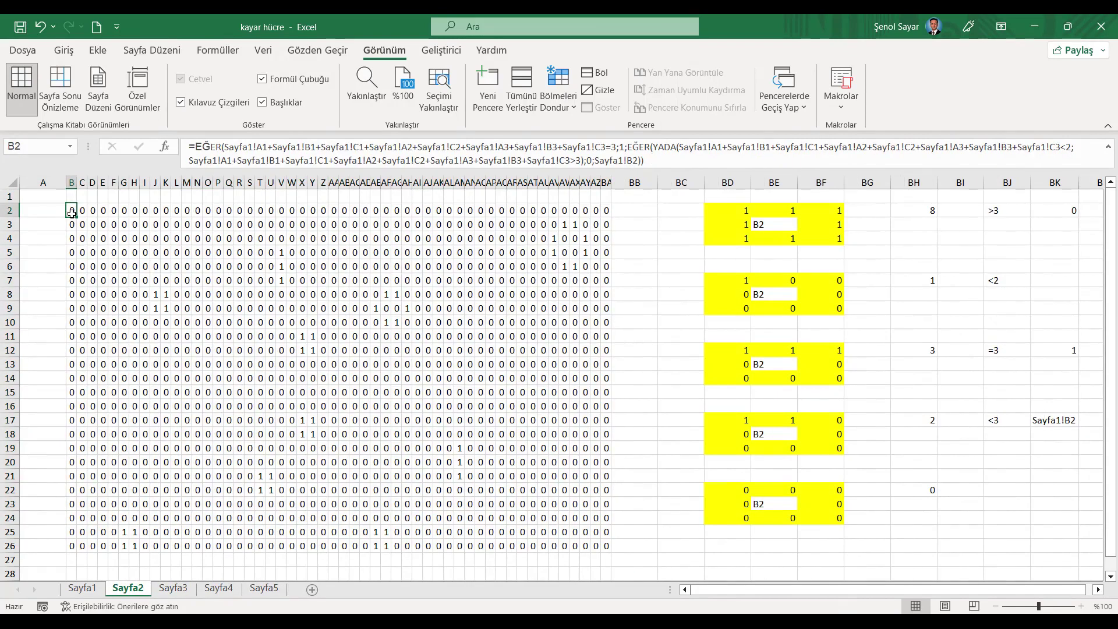
left_click(191, 142)
type("'")
key("Return")
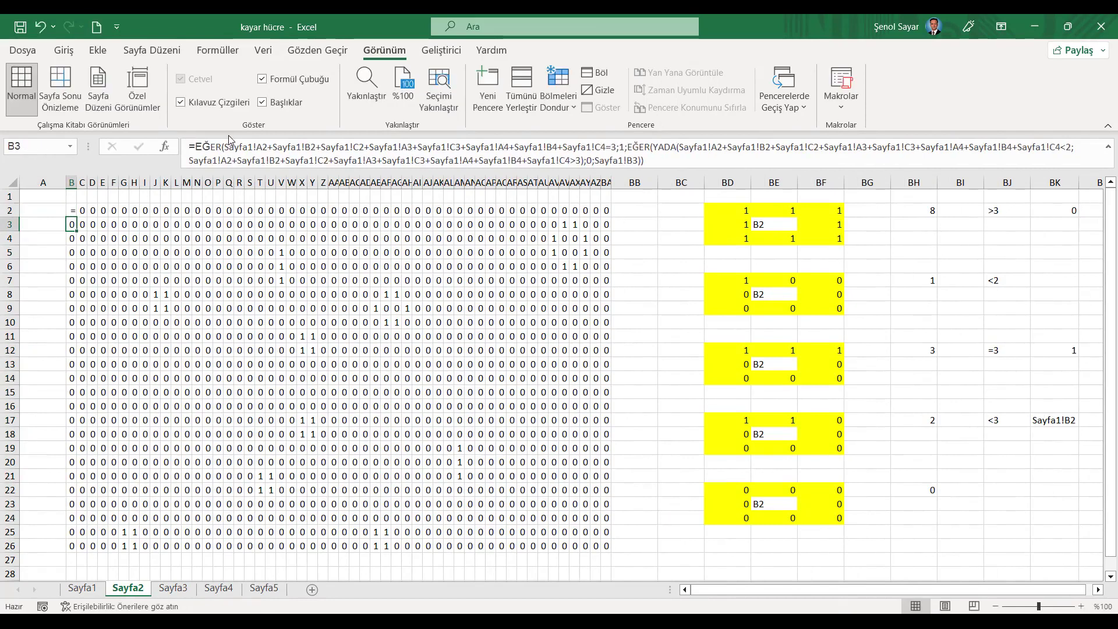
key("Up")
key("ctrl+c")
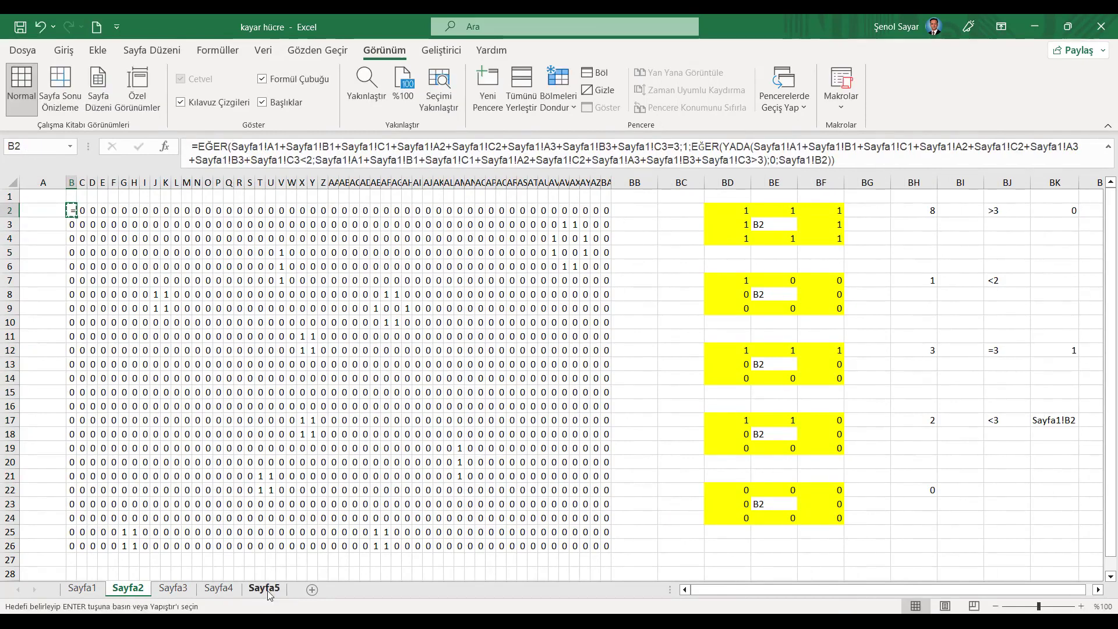
Paste the formula into Sayfa5 B2 and restore it as a working formula showing 0
left_click(264, 588)
key("ctrl+v")
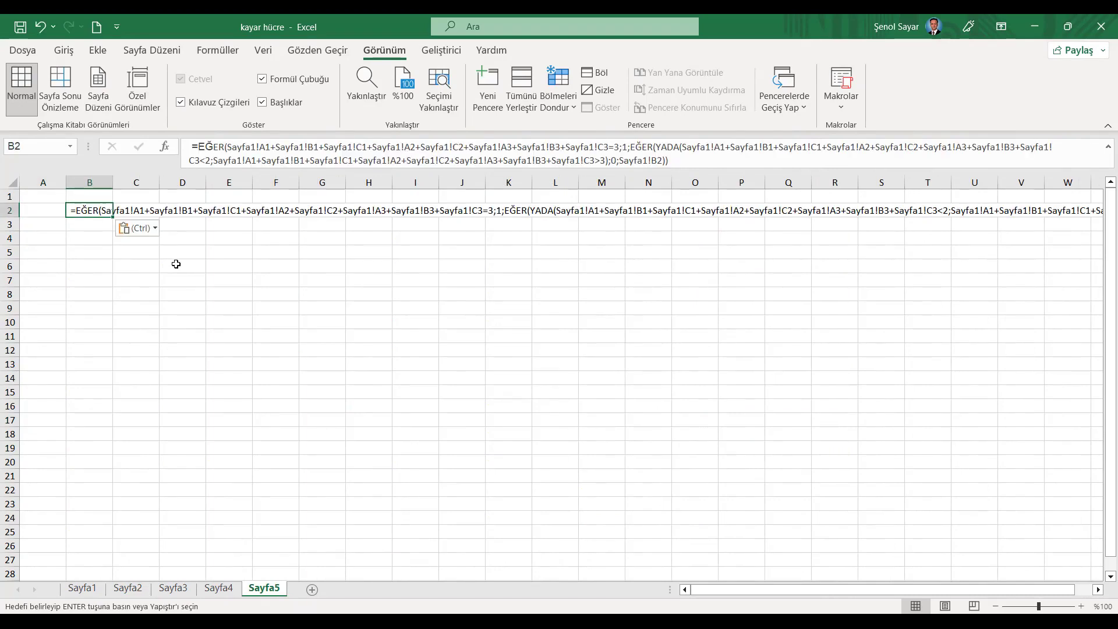
left_click(194, 151)
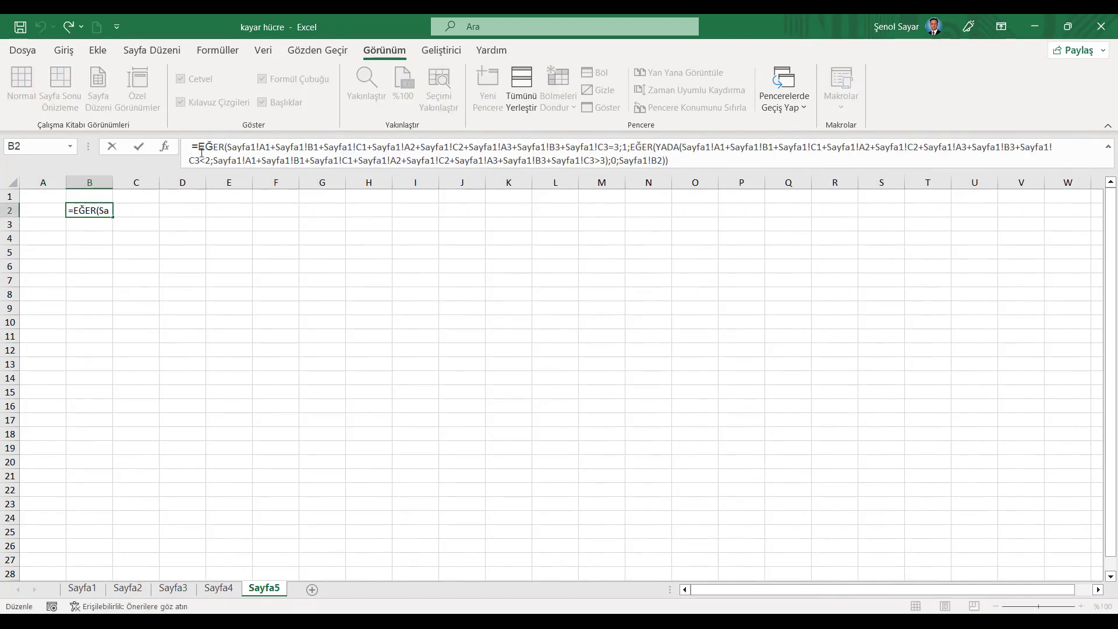
key("Return")
left_click(129, 588)
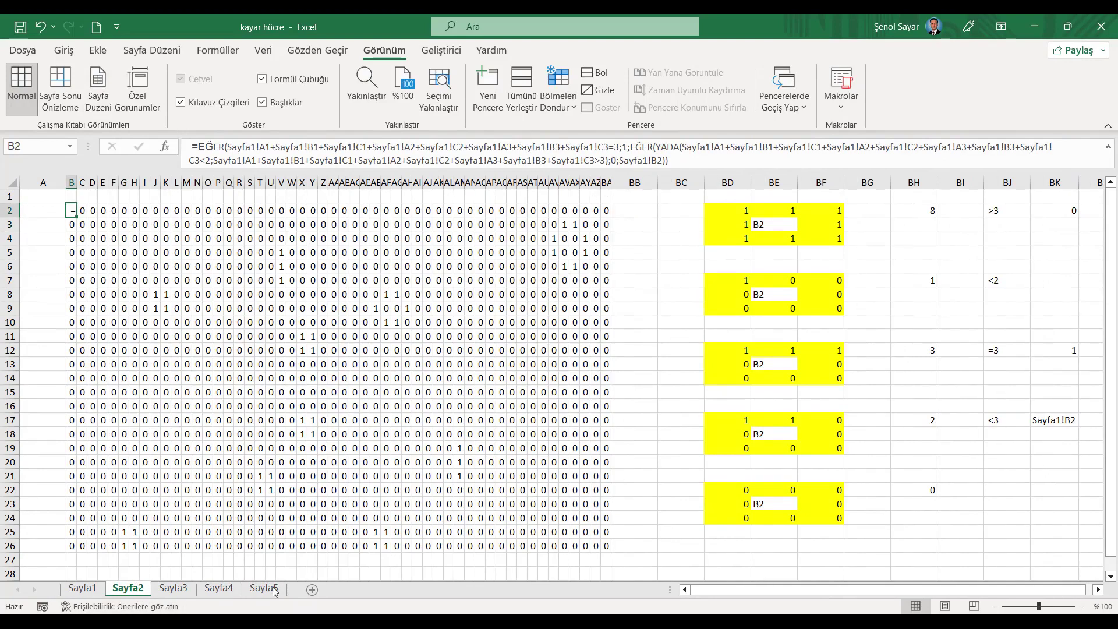
left_click(219, 589)
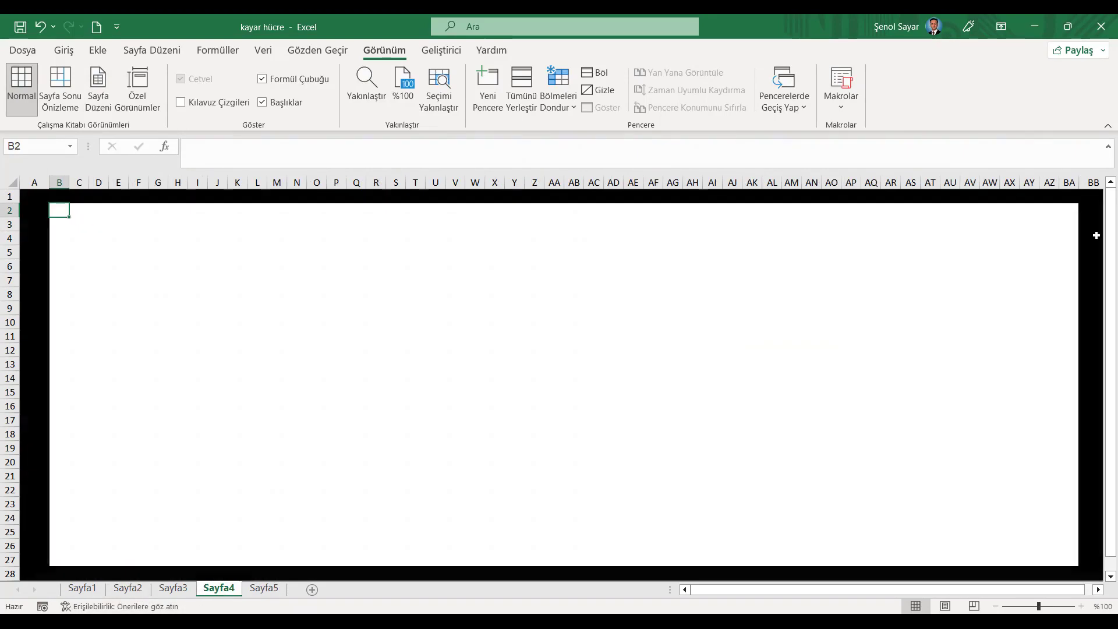
left_click(259, 589)
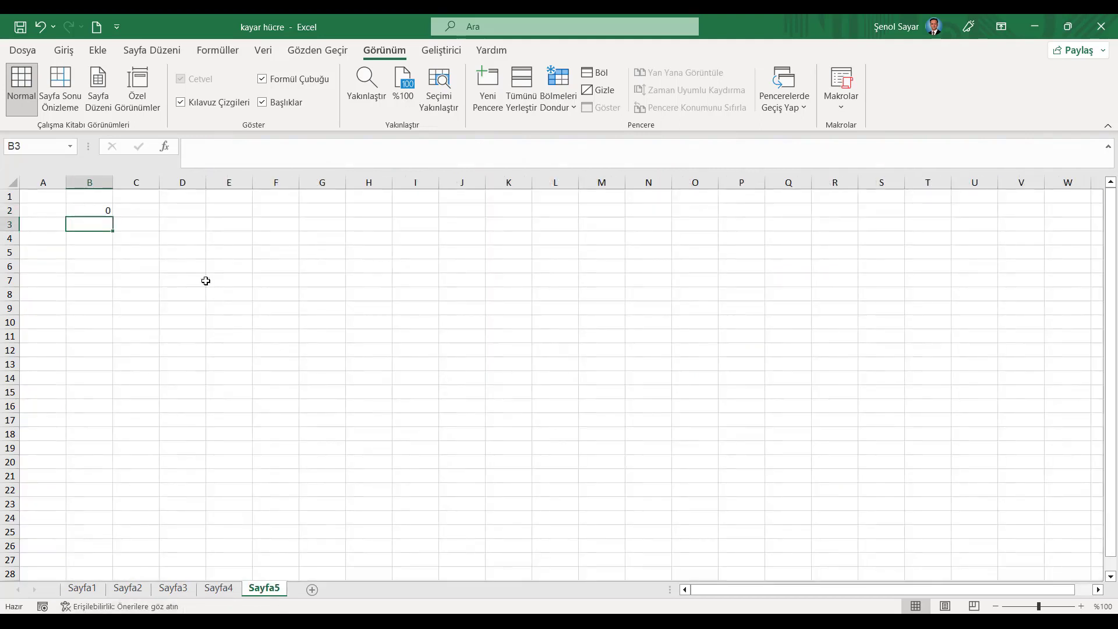
Set columns B through BA on Sayfa5 to width 4
mouse_move(100, 182)
left_mouse_down()
mouse_move(1114, 205)
mouse_move(1088, 196)
left_mouse_up()
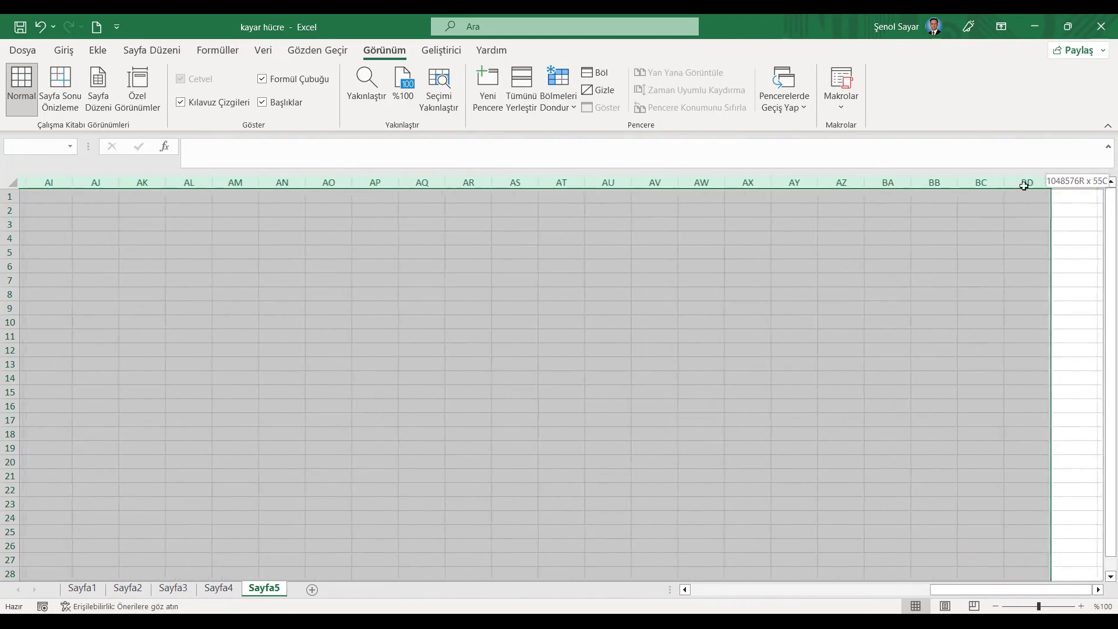
left_click_drag(1089, 196, 892, 184)
right_click(892, 184)
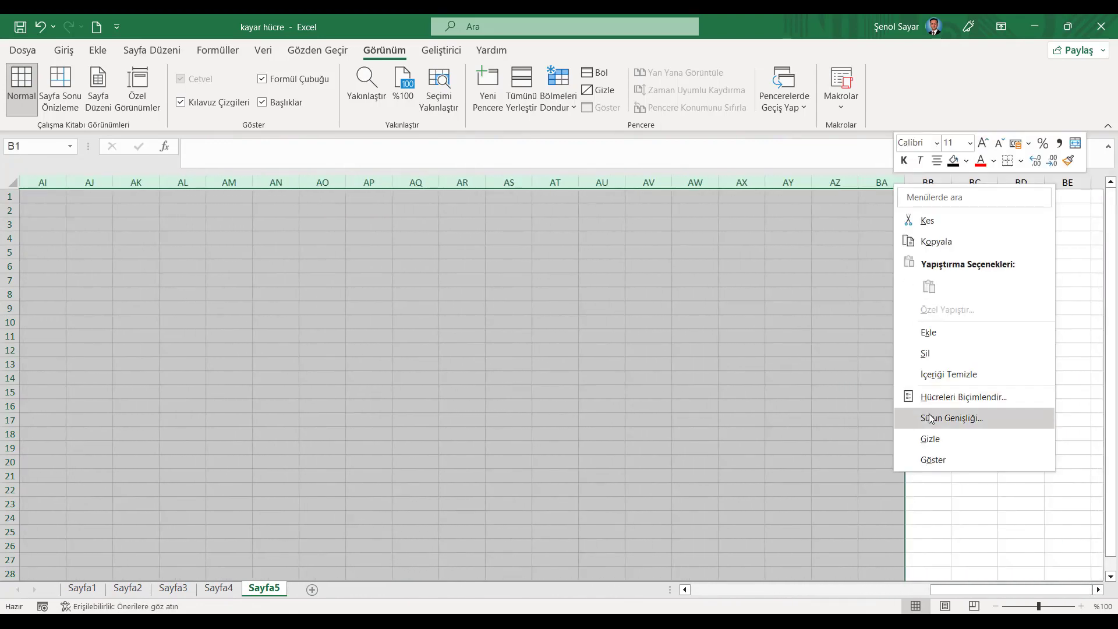
left_click(929, 414)
type("4")
left_click(903, 448)
mouse_move(798, 589)
left_mouse_down()
mouse_move(766, 596)
mouse_move(90, 223)
left_mouse_up()
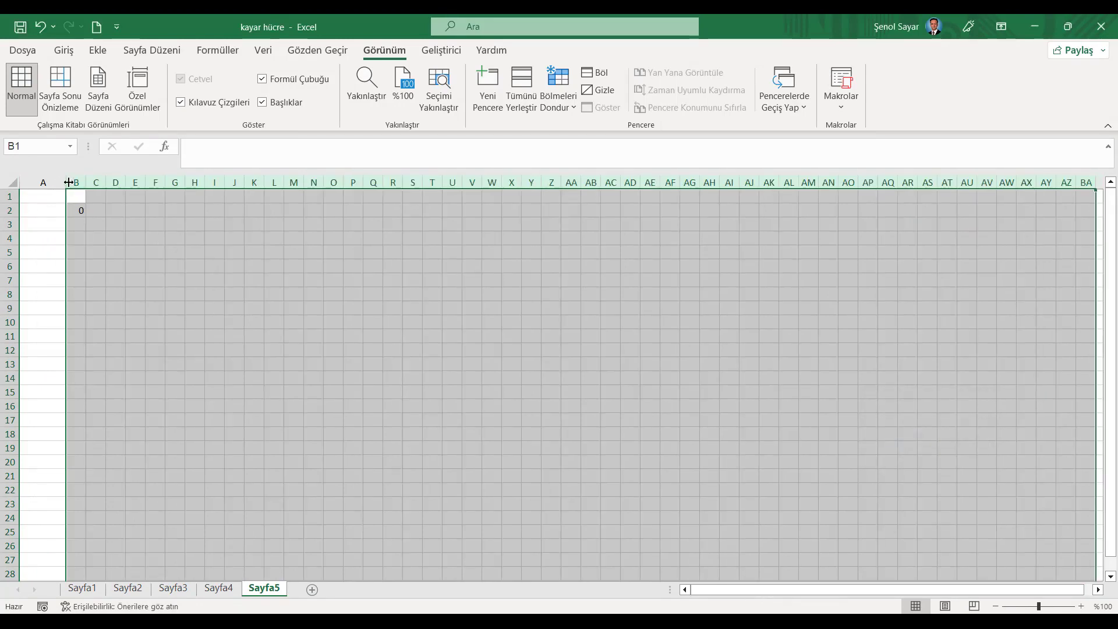
Drag column A narrower to match the board columns, then select B2
left_click(40, 182)
mouse_move(66, 182)
left_mouse_down()
mouse_move(43, 184)
mouse_move(687, 208)
left_mouse_up()
left_click_drag(794, 589, 116, 263)
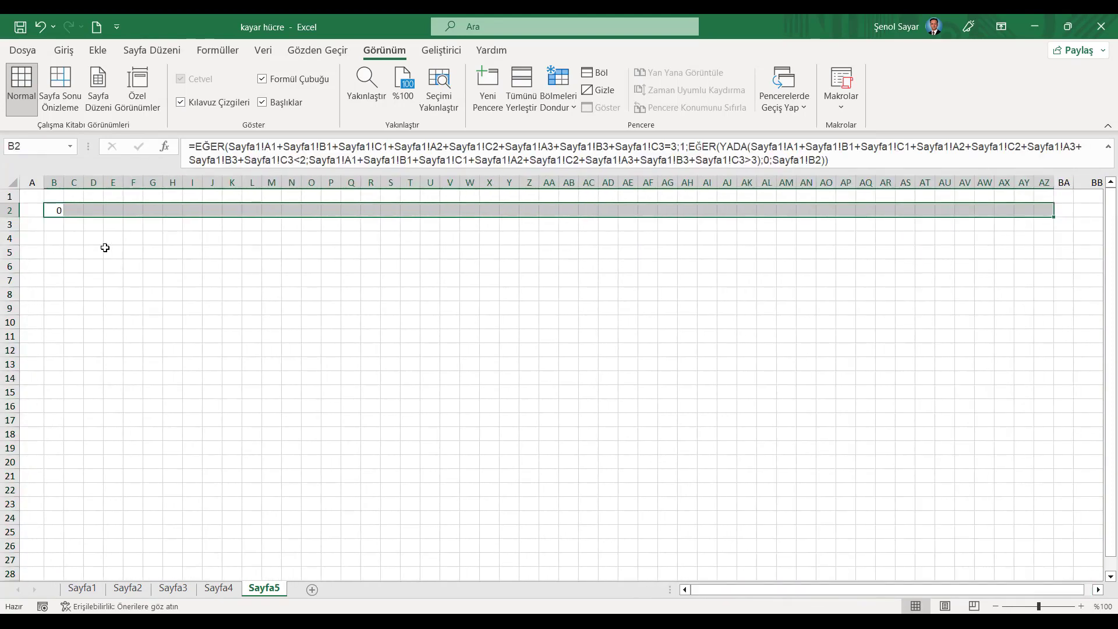
left_click(54, 211)
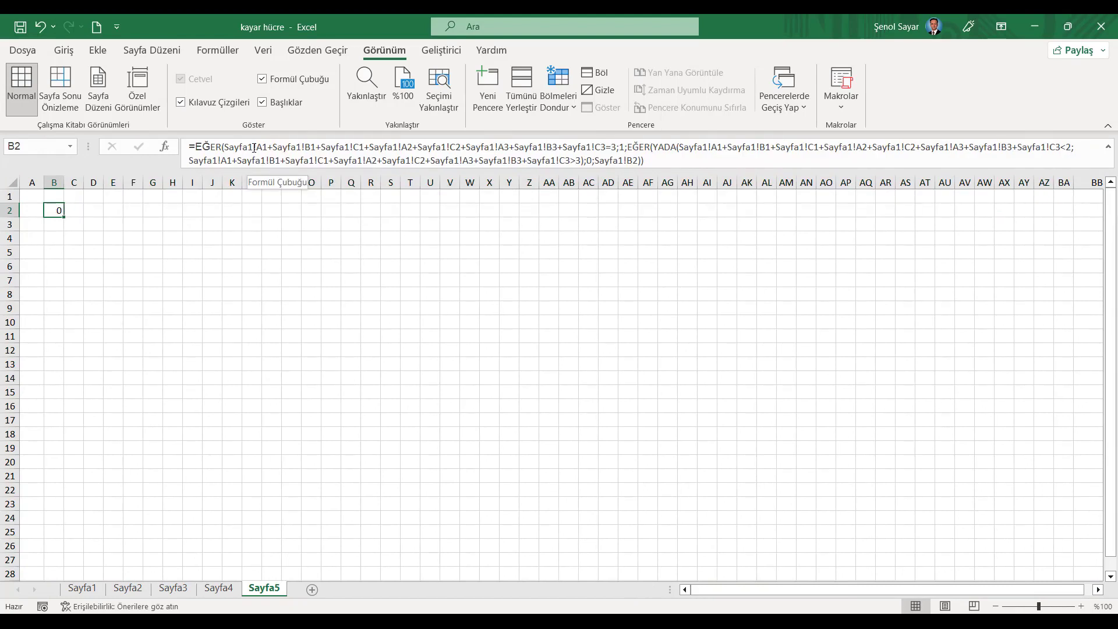
Inspect the Sayfa1 references in Sayfa5's B2 formula and open Bul ve Değiştir
left_click(226, 591)
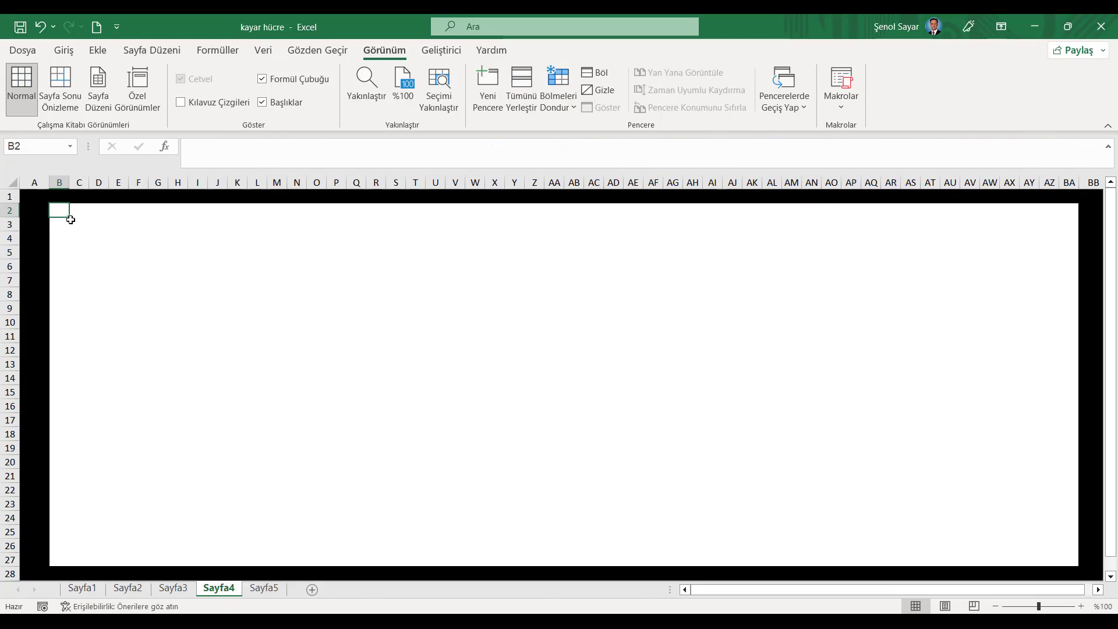
left_click(264, 588)
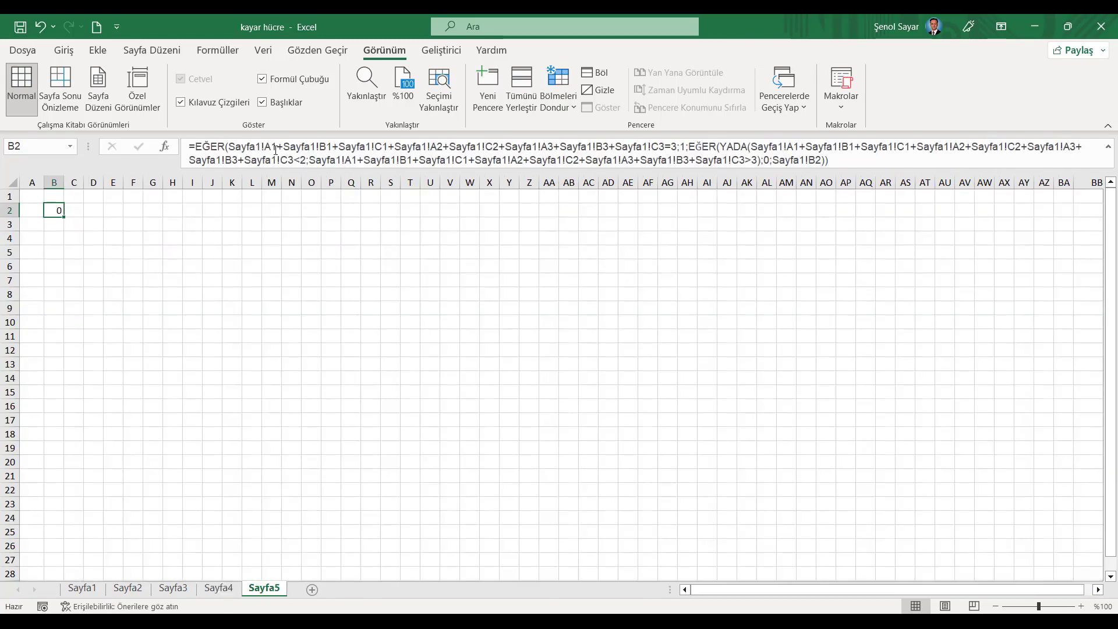
left_click_drag(261, 144, 229, 146)
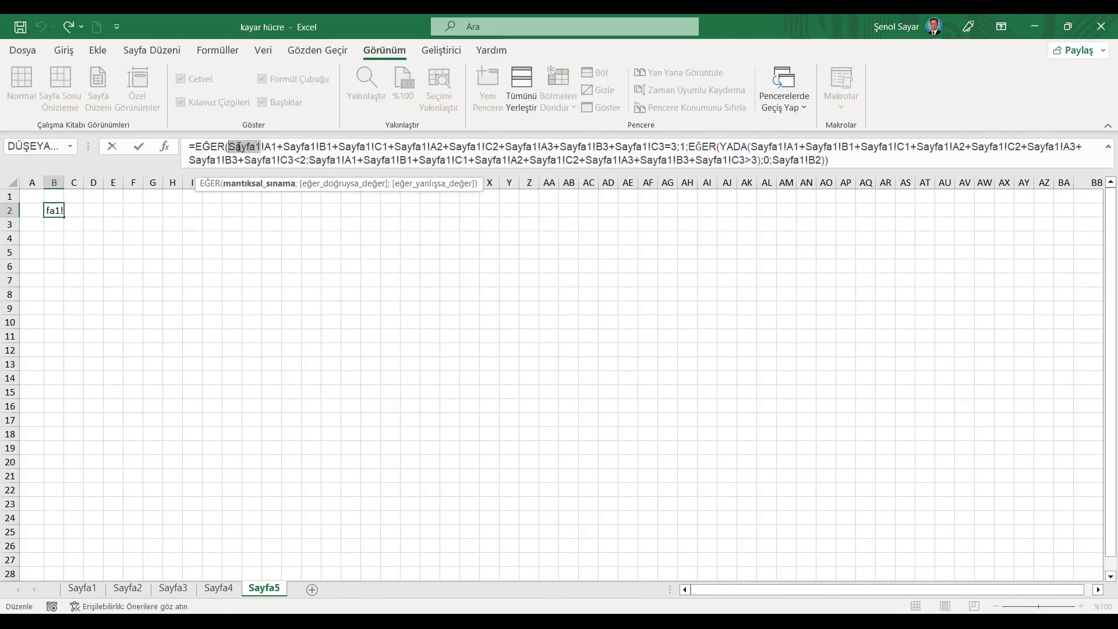
key("Escape")
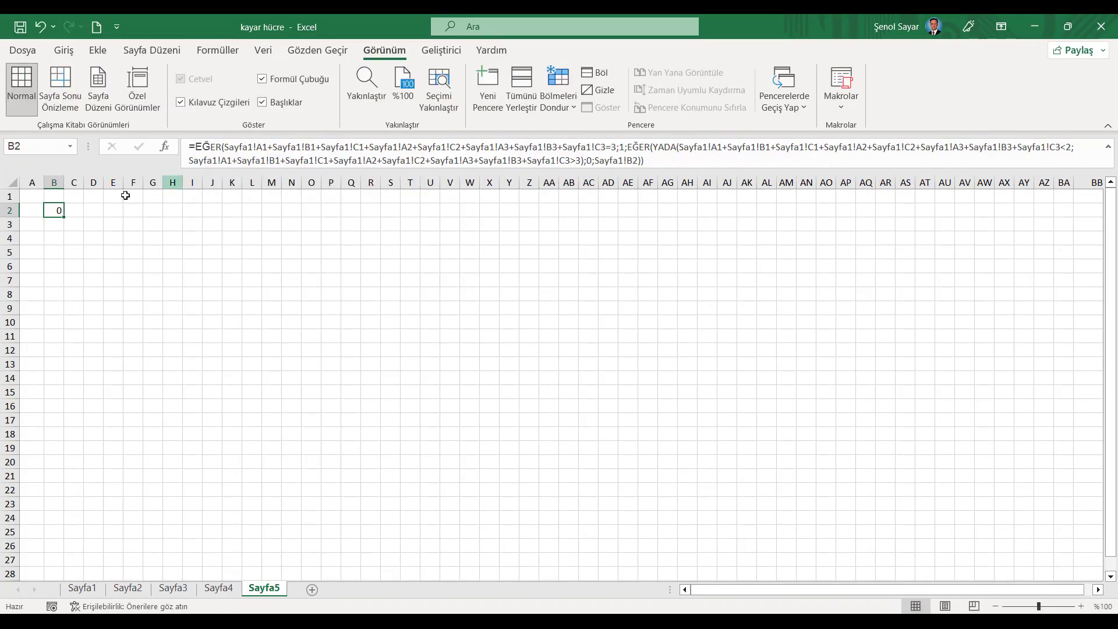
key("F2")
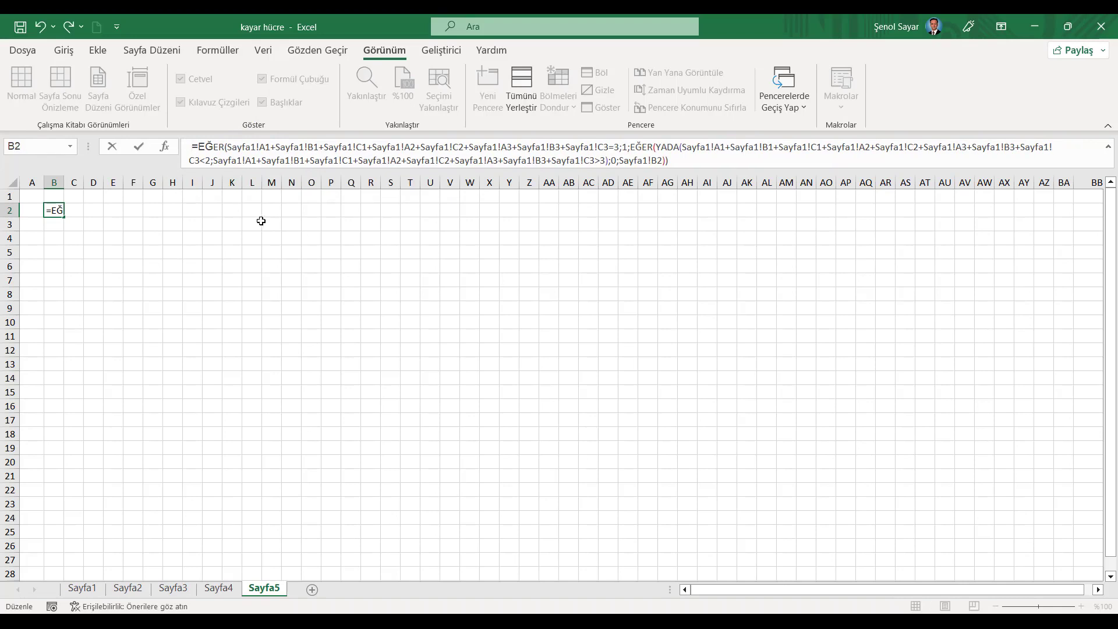
key("ctrl+f")
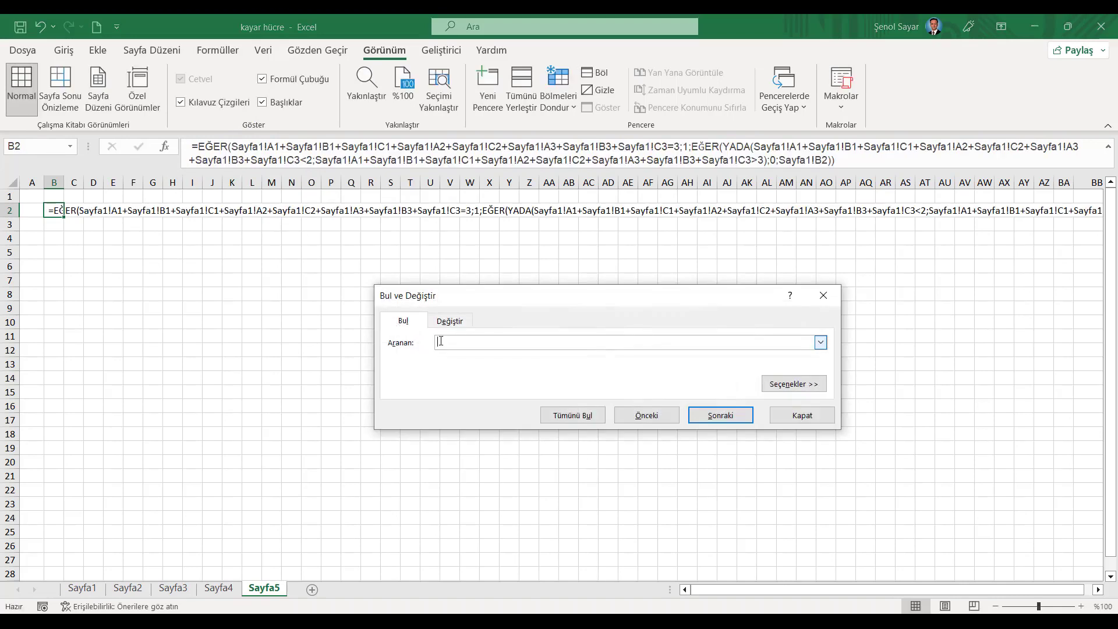
Replace all 25 Sayfa1 references with Sayfa4 in B2's formula and commit it
left_click(462, 322)
type("Sayfa1")
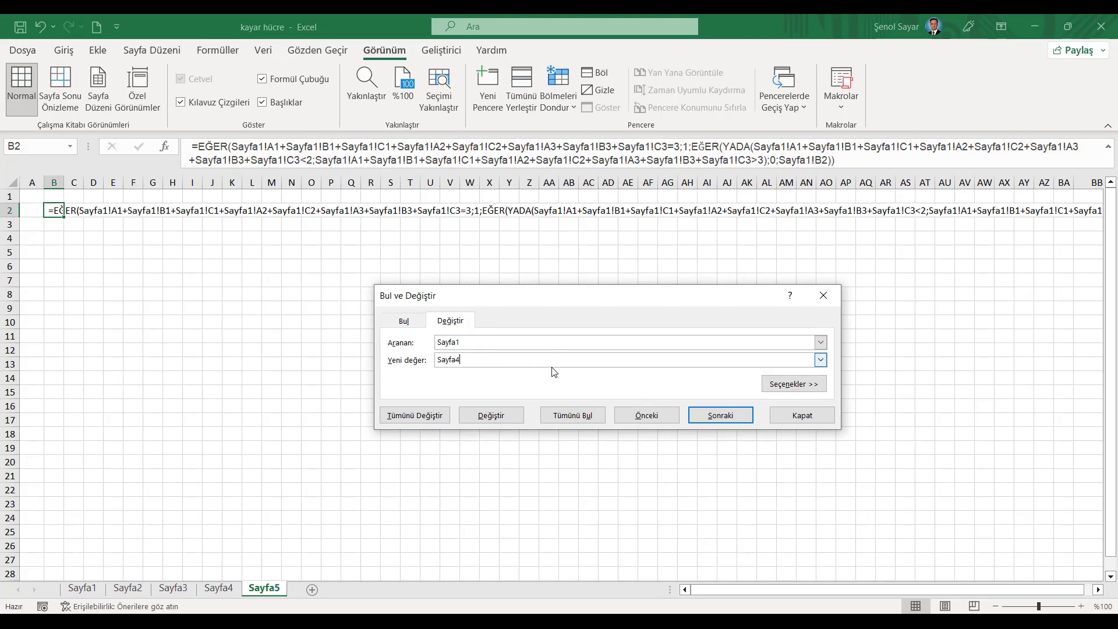
left_click(414, 416)
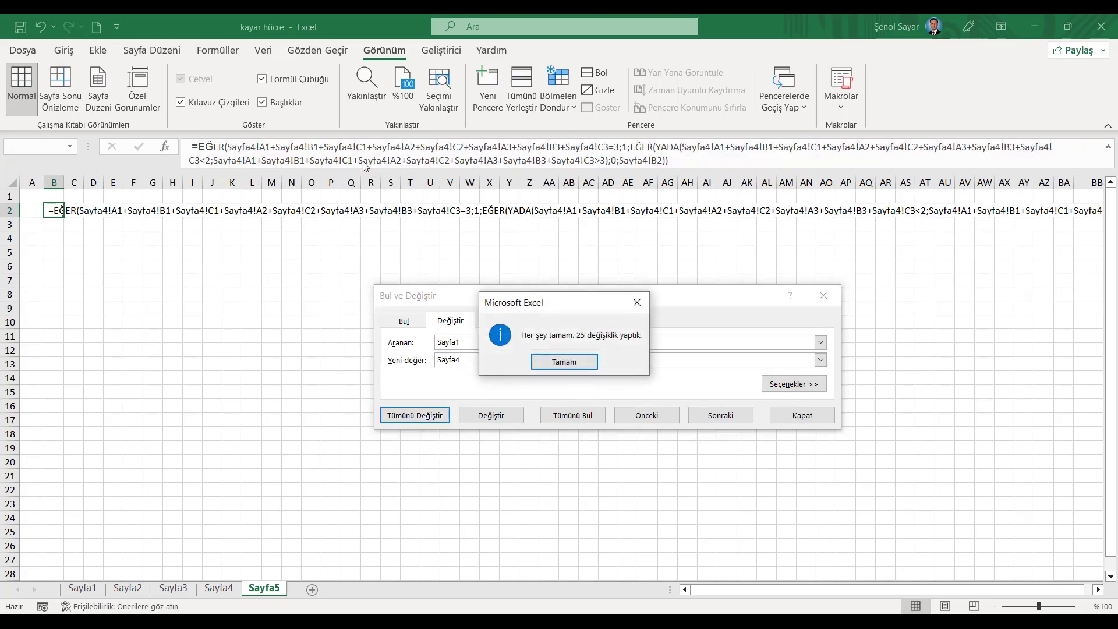
left_click(573, 363)
left_click(801, 415)
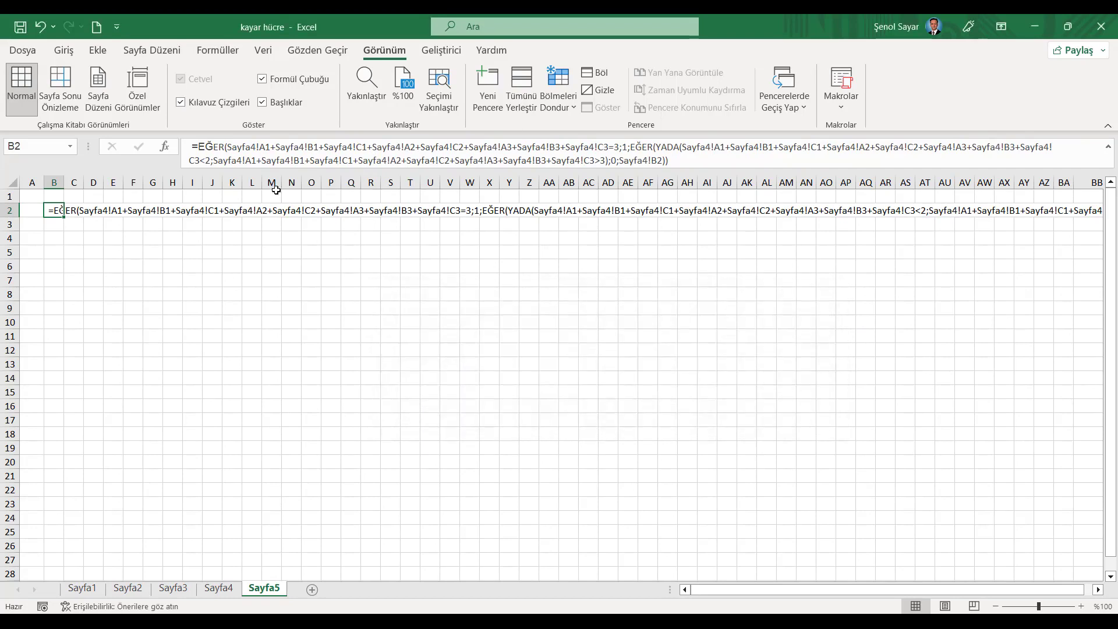
left_click(196, 148)
key("Return")
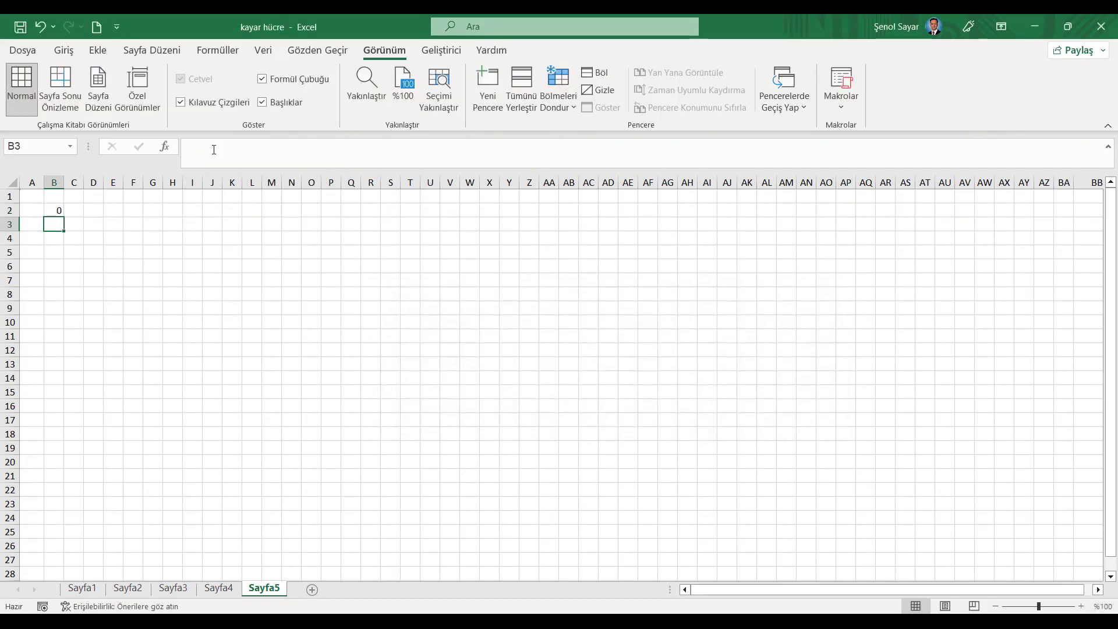
Fill Sayfa5's B2 formula right to BA2 and down to row 27, giving a board of zeros
left_click(44, 208)
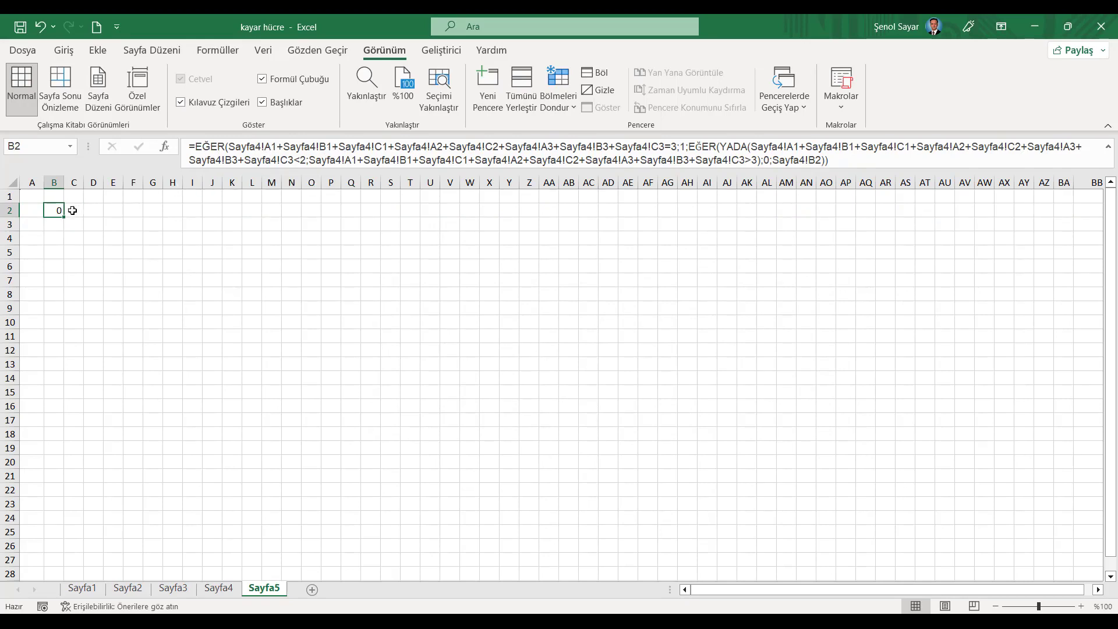
left_click_drag(57, 212, 1063, 208)
mouse_move(56, 211)
left_mouse_down()
mouse_move(1072, 360)
mouse_move(1087, 555)
left_mouse_up()
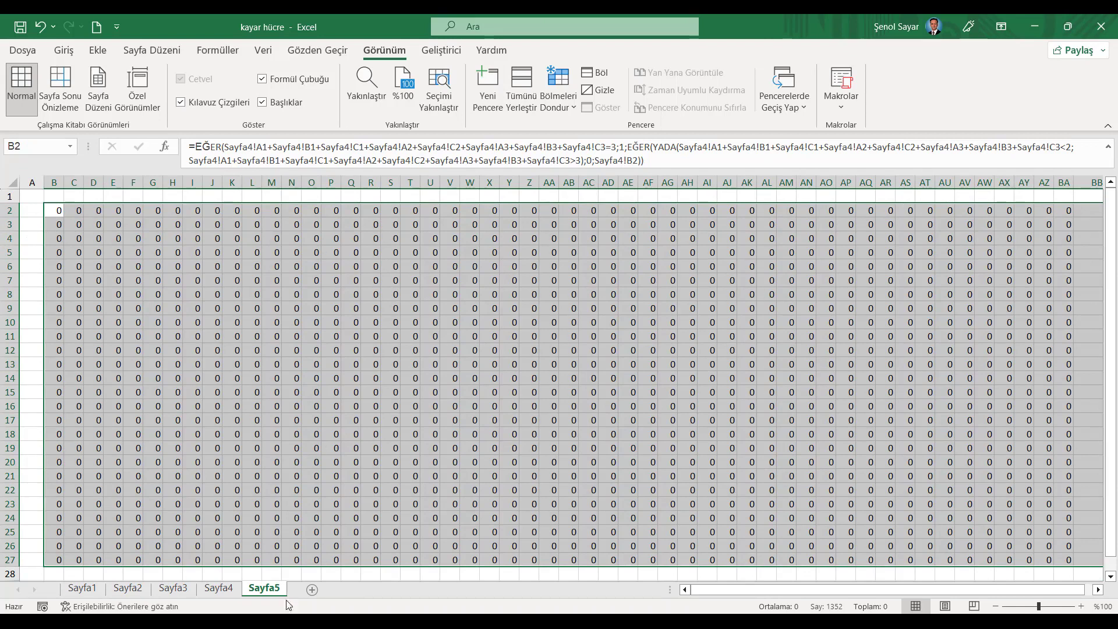
Inspect the random blue seed on Sayfa3, checking row 2 and the last board cell BA26
left_click(216, 590)
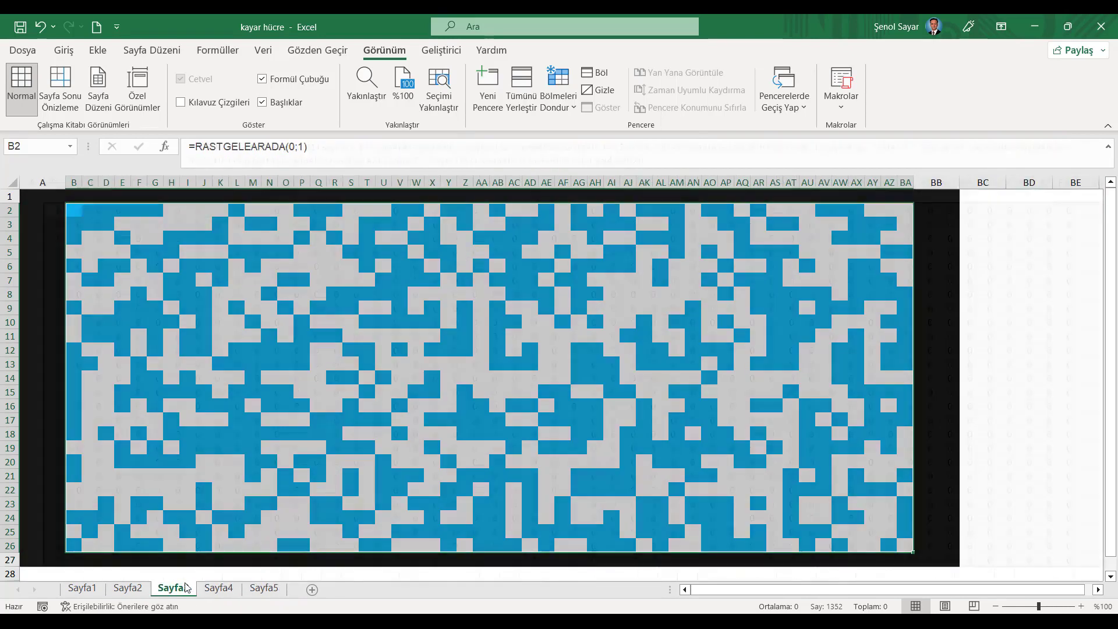
key("ctrl+Page_Up")
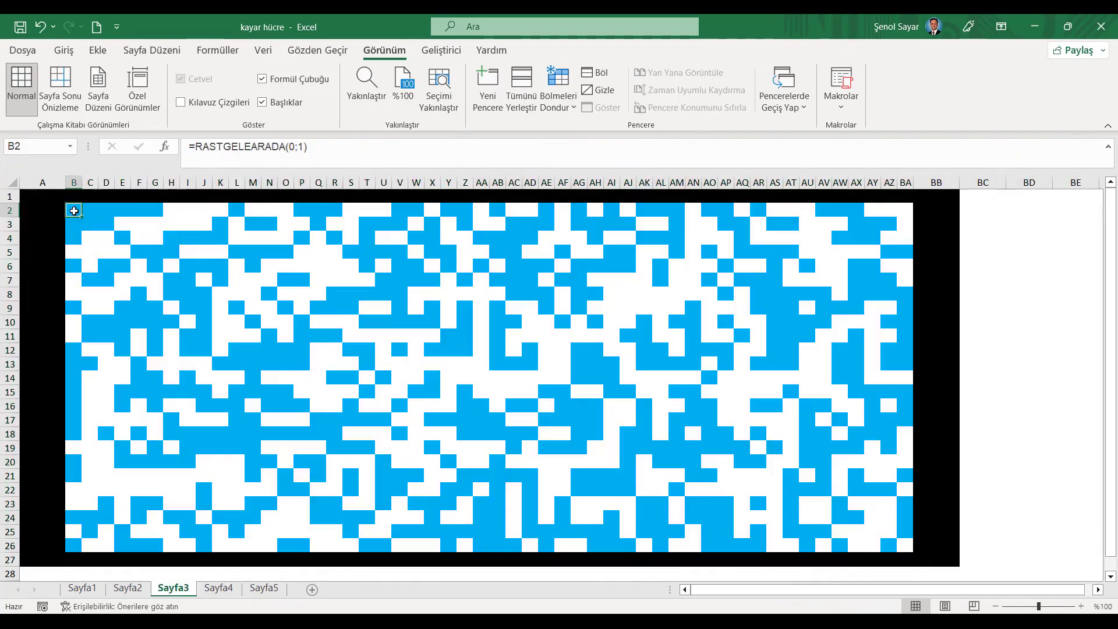
left_click(230, 588)
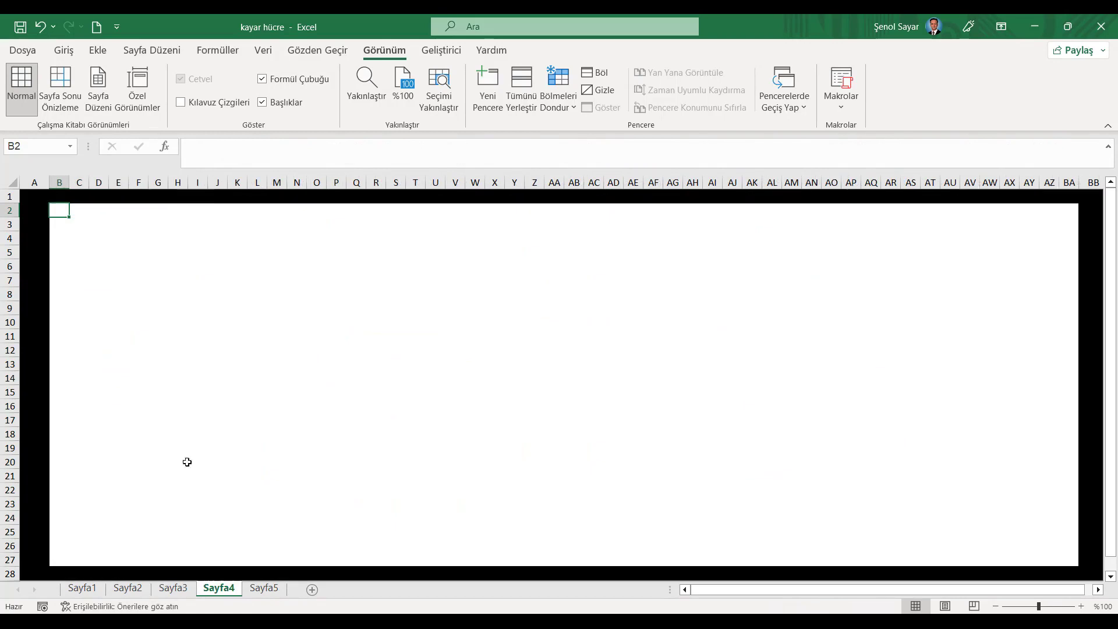
left_click(173, 589)
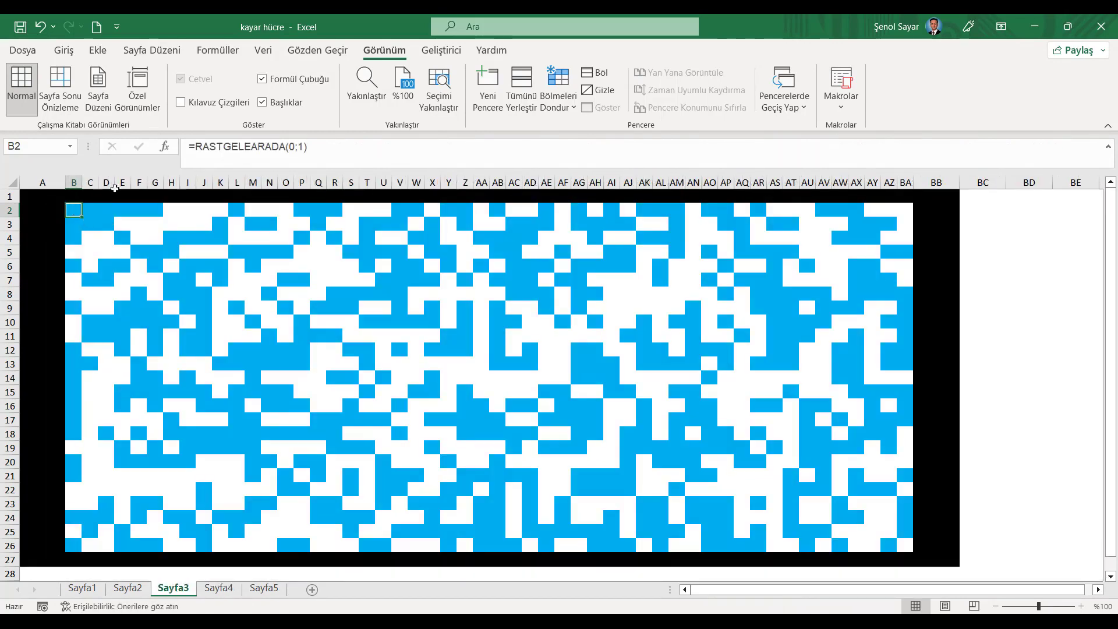
key("Right")
key("Right")
key("Right")
key("Right")
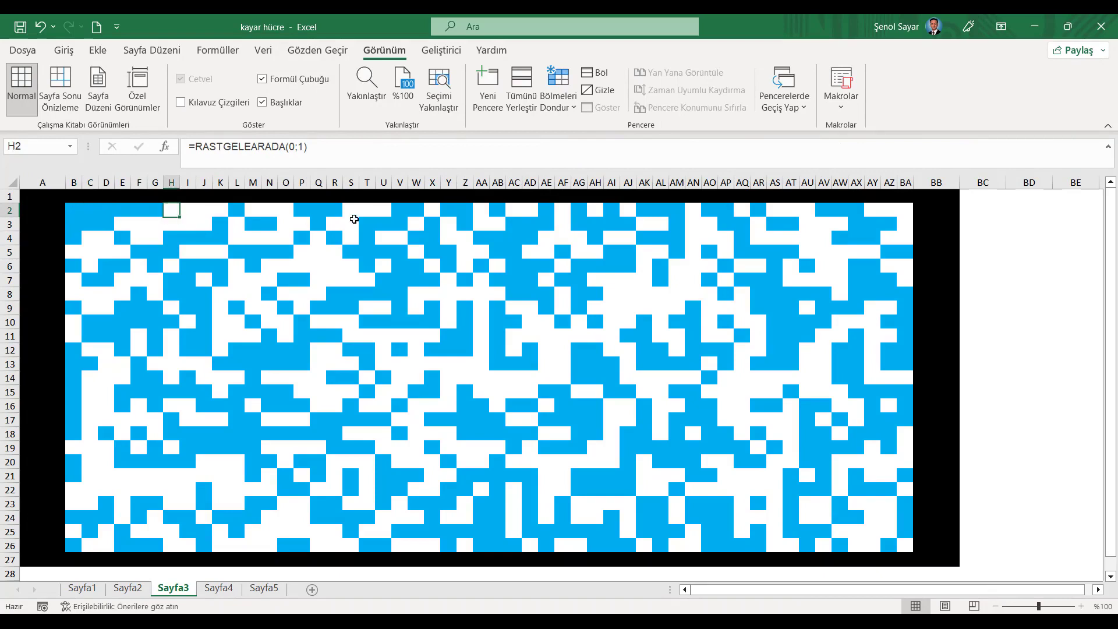
left_click(906, 543)
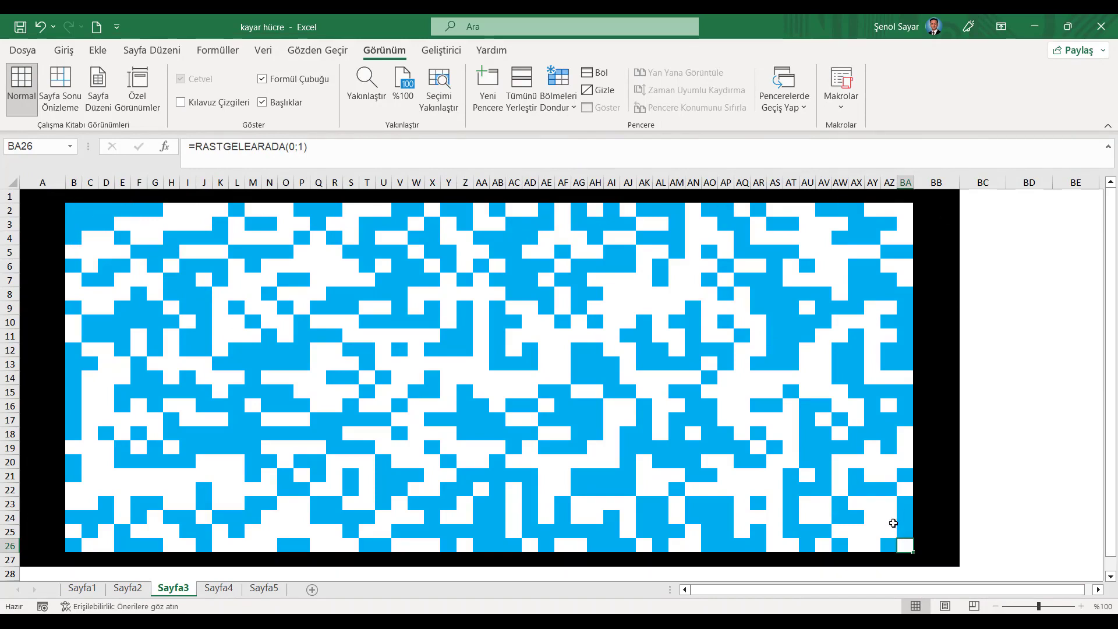
Compare Sayfa3 with the empty Sayfa4 board, then bring up Sayfa4's sheet-tab menu
left_click(218, 588)
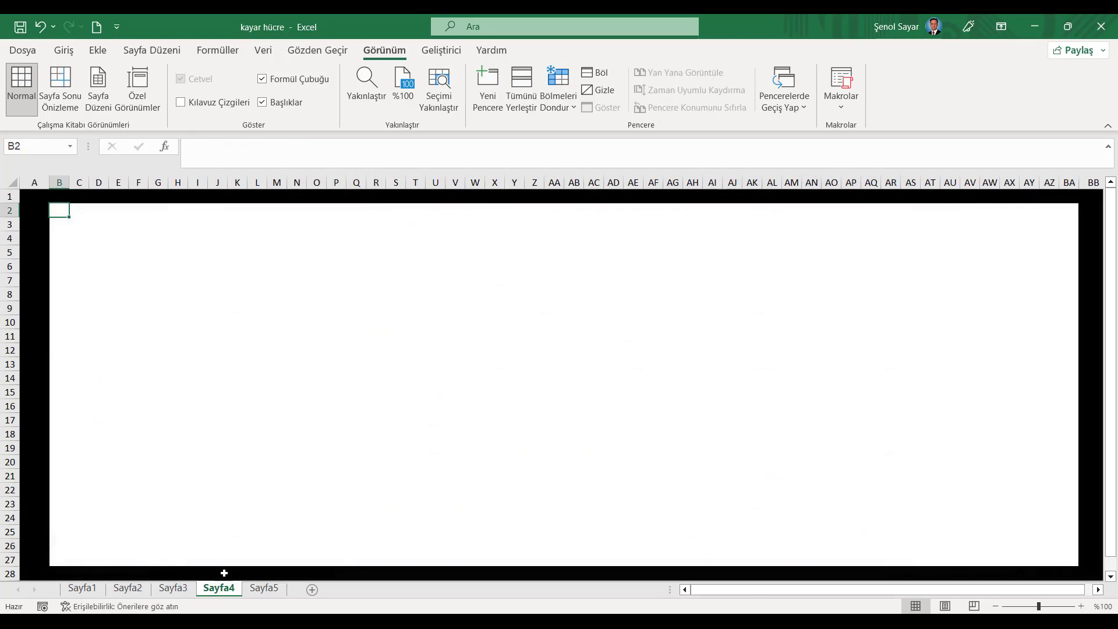
left_click(178, 590)
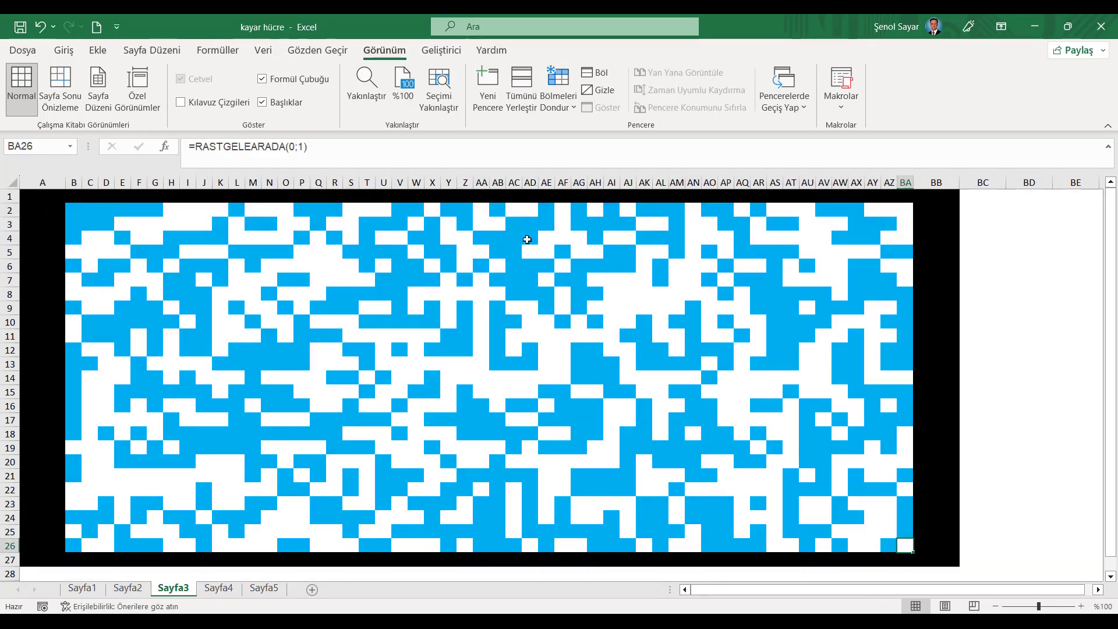
left_click(227, 590)
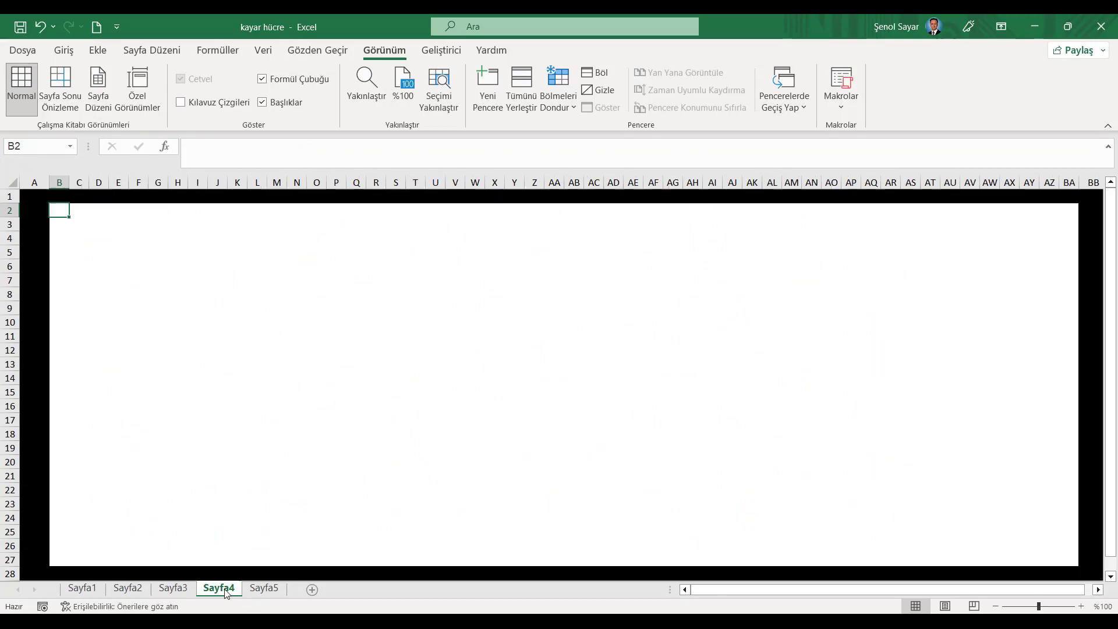
right_click(226, 589)
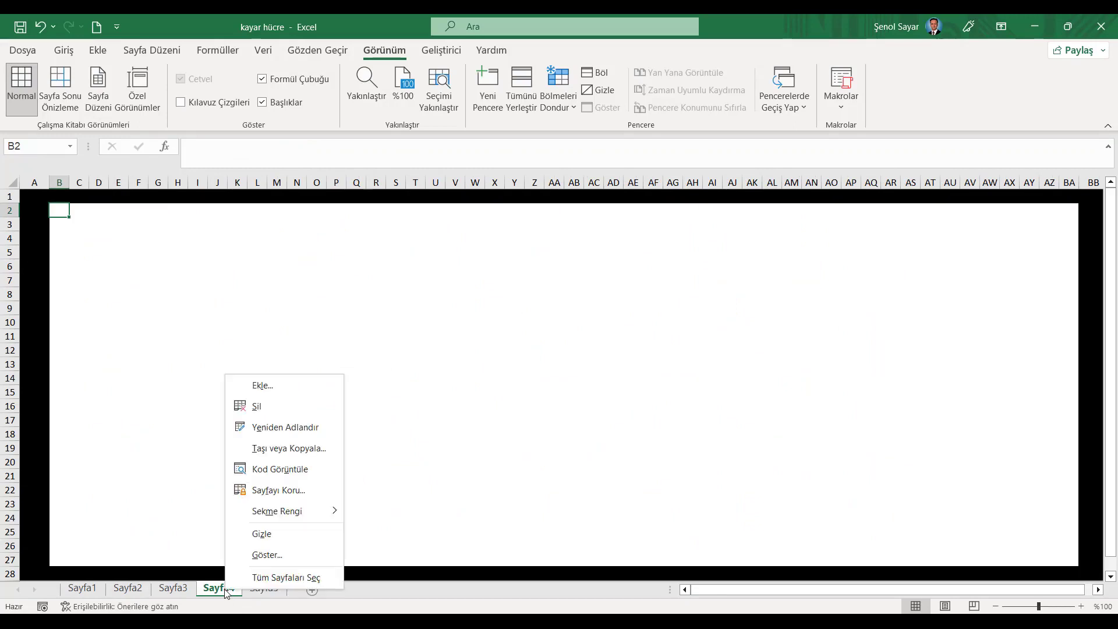
Make a copy of Sayfa4 placed at the end, creating Sayfa4 (2)
left_click(274, 449)
left_click(168, 531)
left_click(187, 496)
left_click(293, 565)
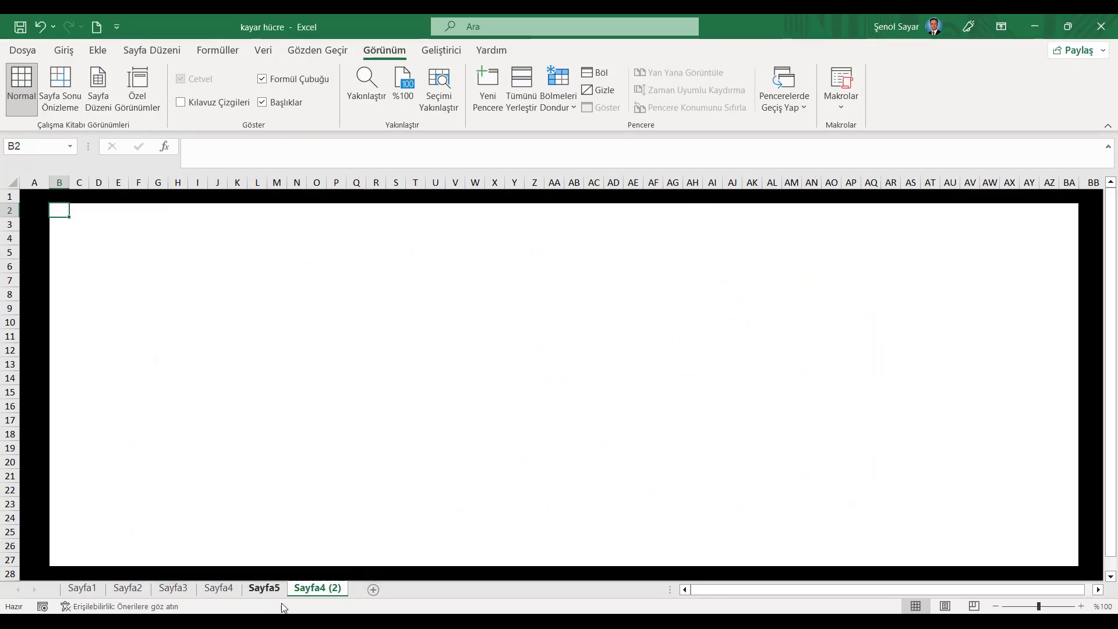
Copy Sayfa3's random formula from B2 into Sayfa4 (2) and fill it across row 2 to BA2
left_click(173, 588)
left_click(78, 213)
key("ctrl+c")
left_click(317, 588)
key("ctrl+v")
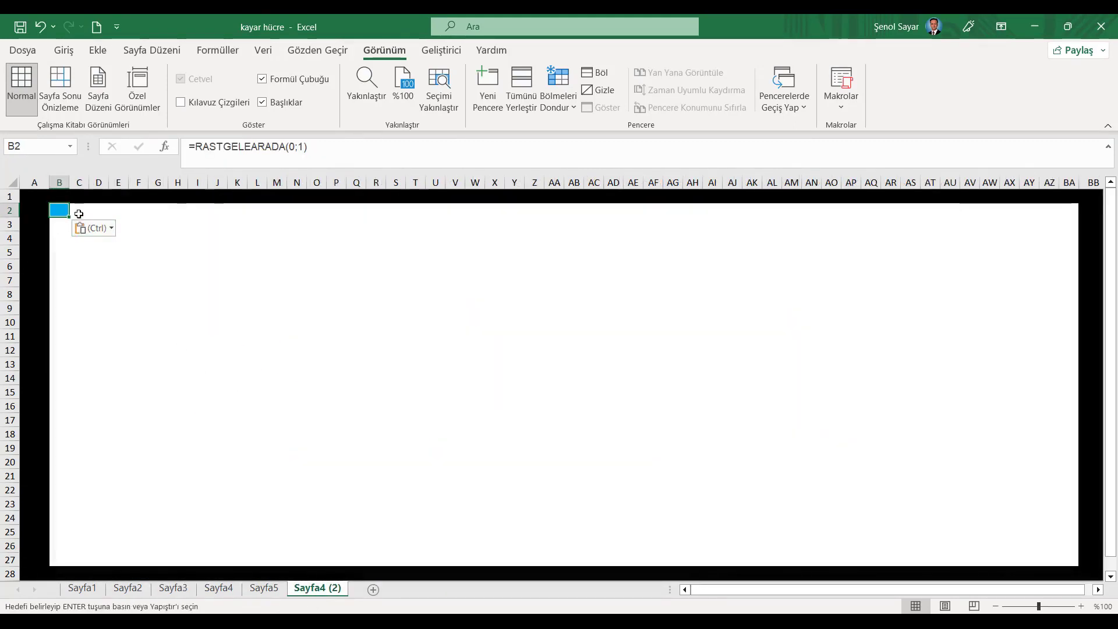
left_click_drag(59, 210, 1062, 215)
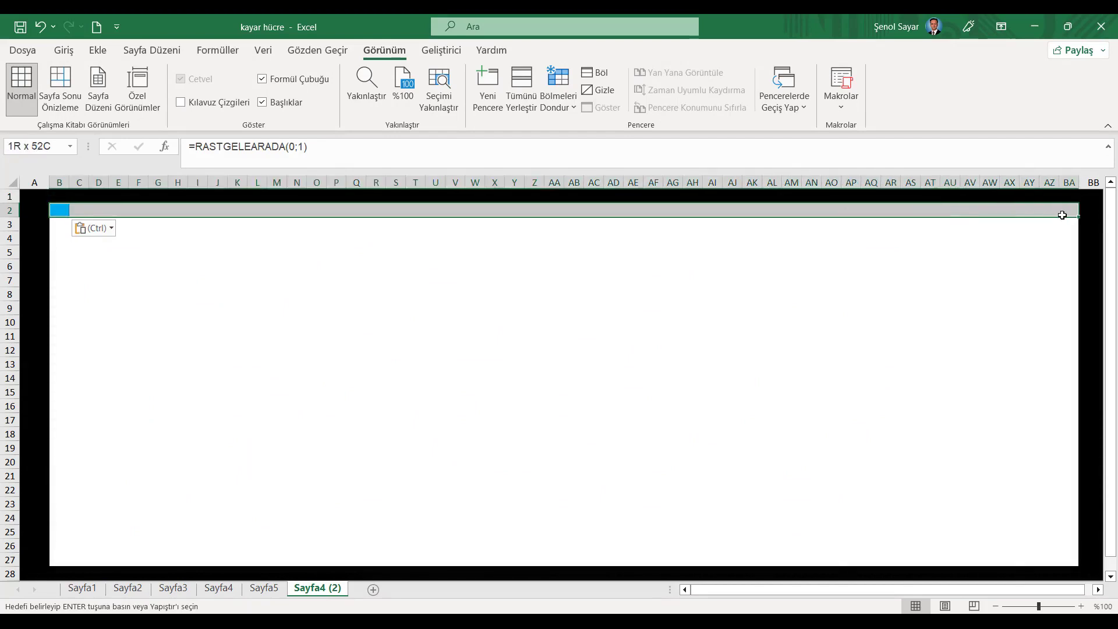
key("Return")
Fill the random formula down over the board B2:BA27 and return to cell B2
mouse_move(59, 211)
left_mouse_down()
mouse_move(1070, 447)
mouse_move(1075, 559)
left_mouse_up()
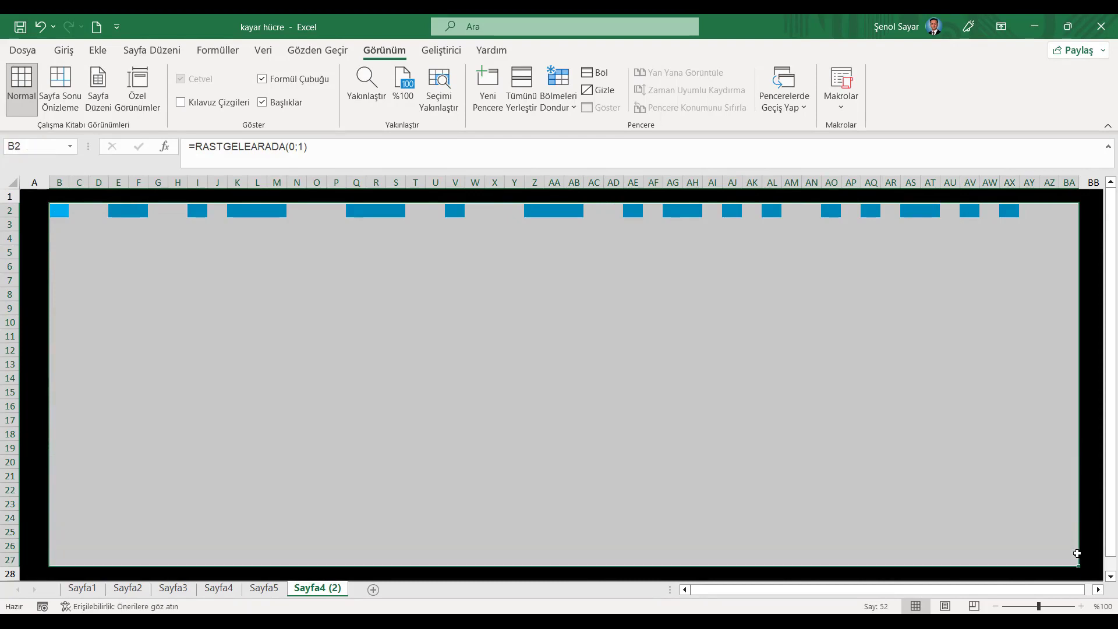
key("ctrl+d")
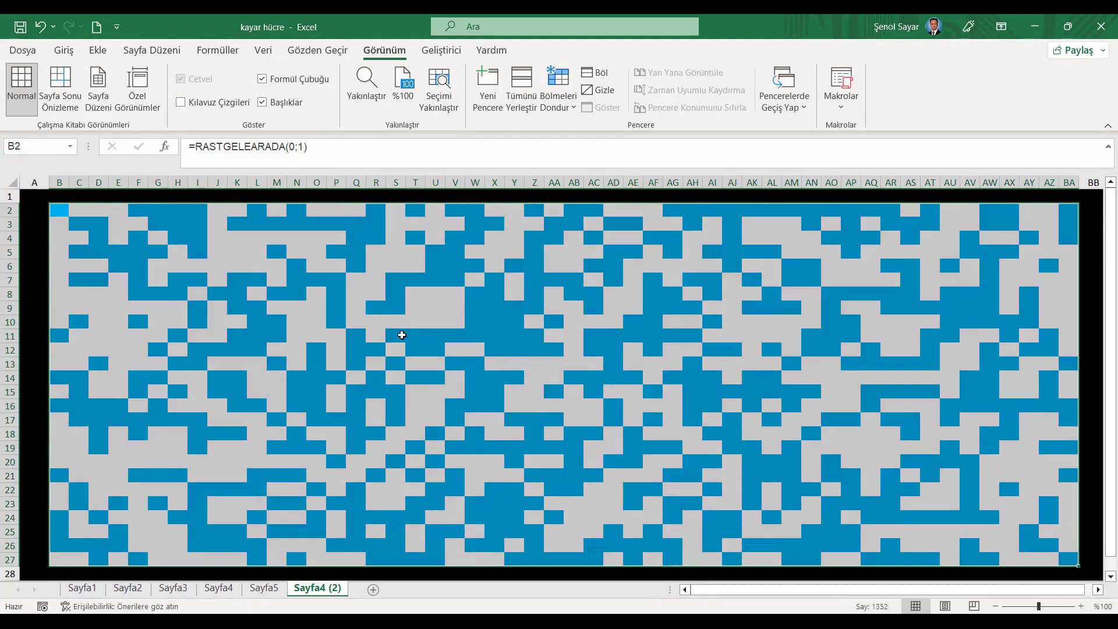
left_click(396, 336)
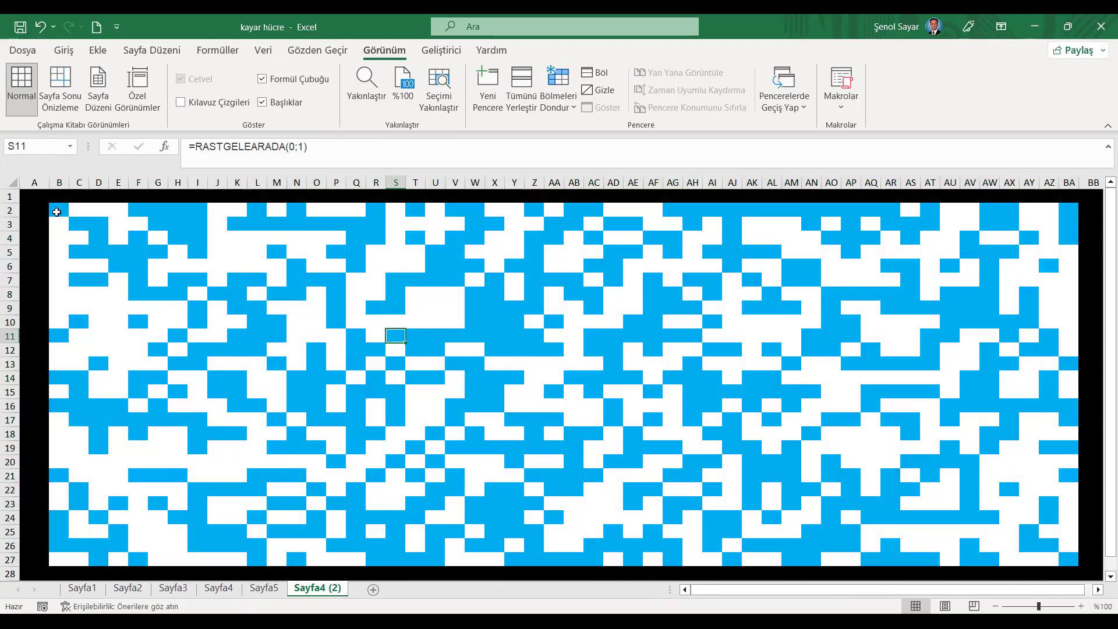
left_click(56, 212)
Recalculate four times with Şimdi Hesapla for a fresh random seed, then select B2:BA27
left_click(218, 50)
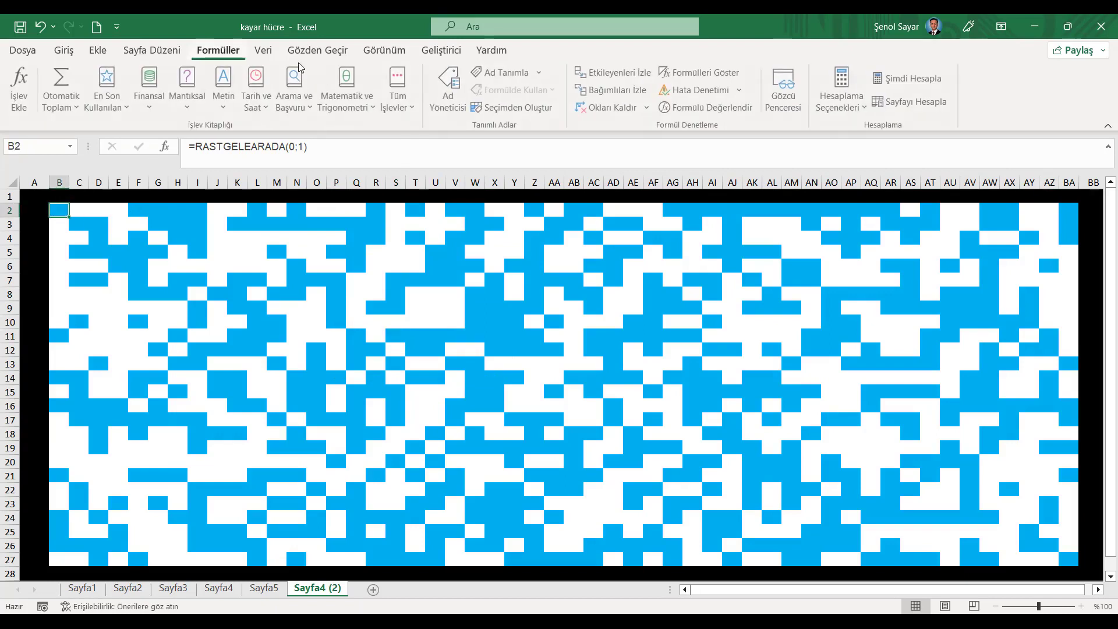
left_click(902, 79)
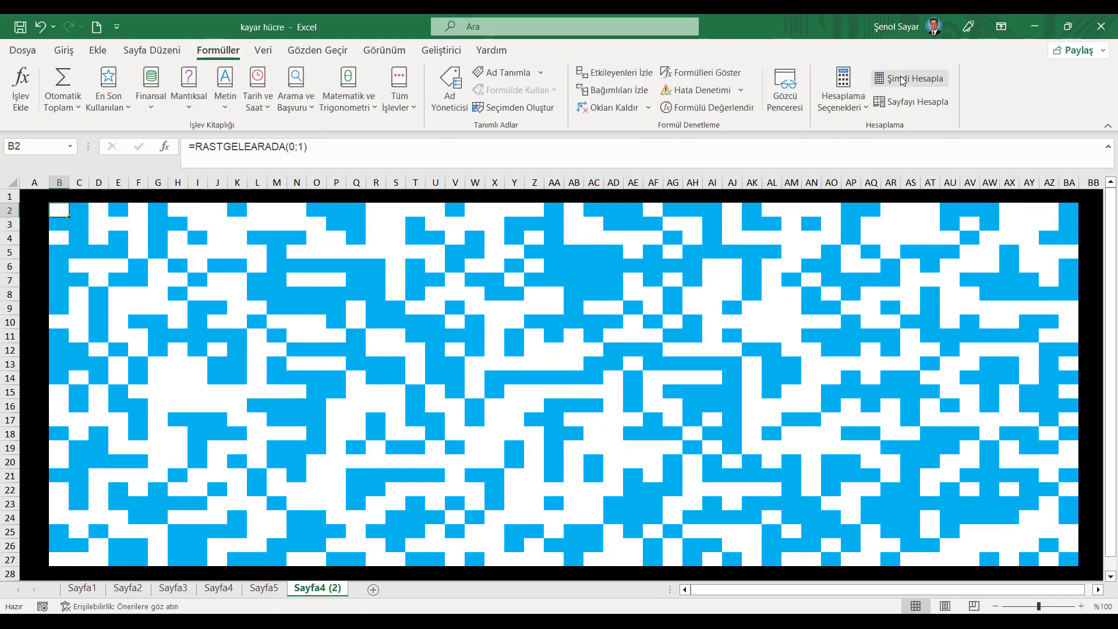
left_click(902, 78)
left_click(903, 79)
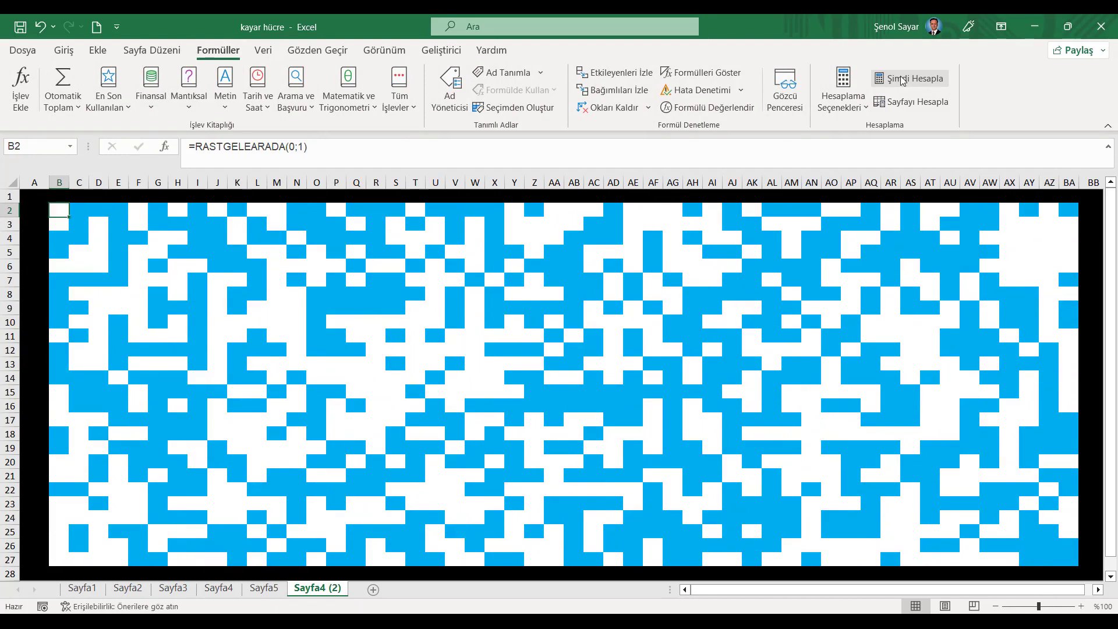
left_click(902, 78)
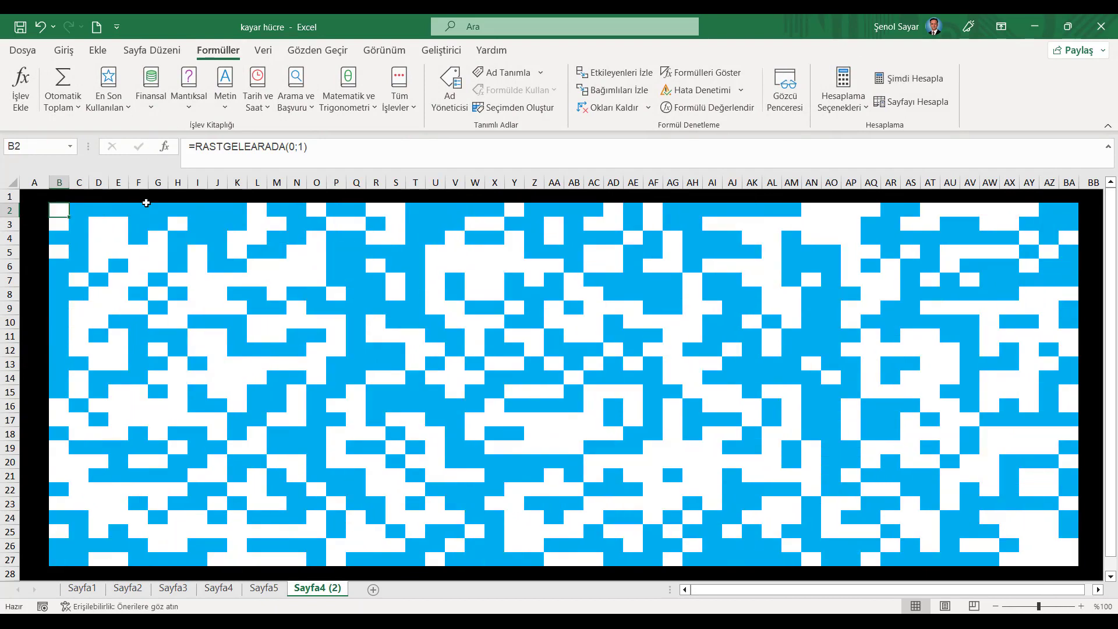
mouse_move(58, 210)
left_mouse_down()
mouse_move(1072, 430)
mouse_move(1074, 559)
left_mouse_up()
left_click(64, 50)
Copy the seed board and paste it as values into Sayfa4 starting at B2
left_click(58, 90)
left_click(231, 591)
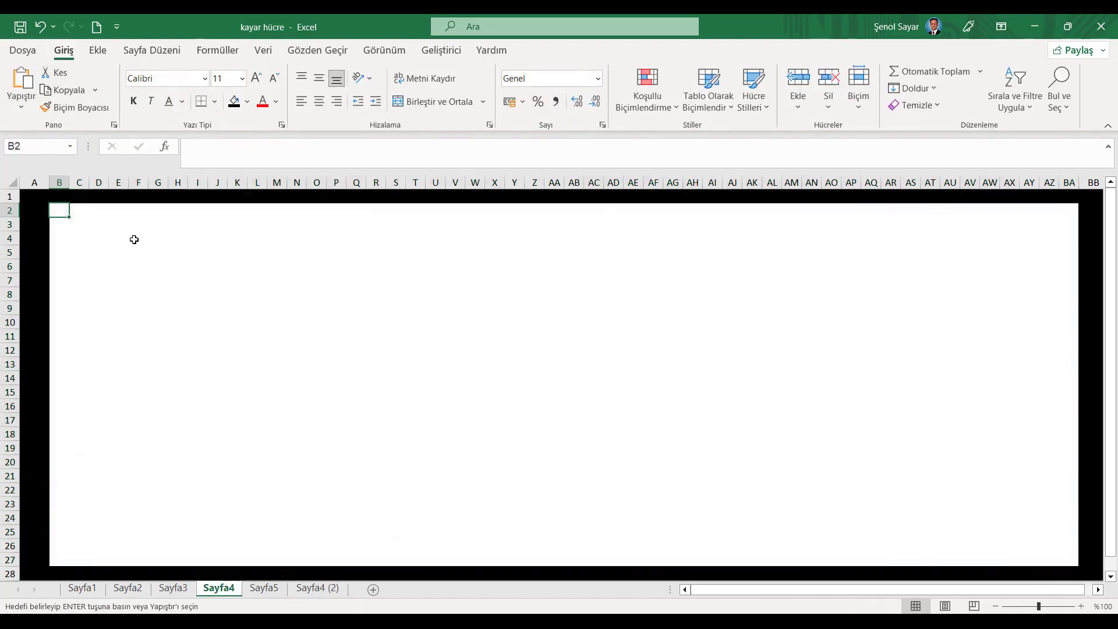
right_click(59, 211)
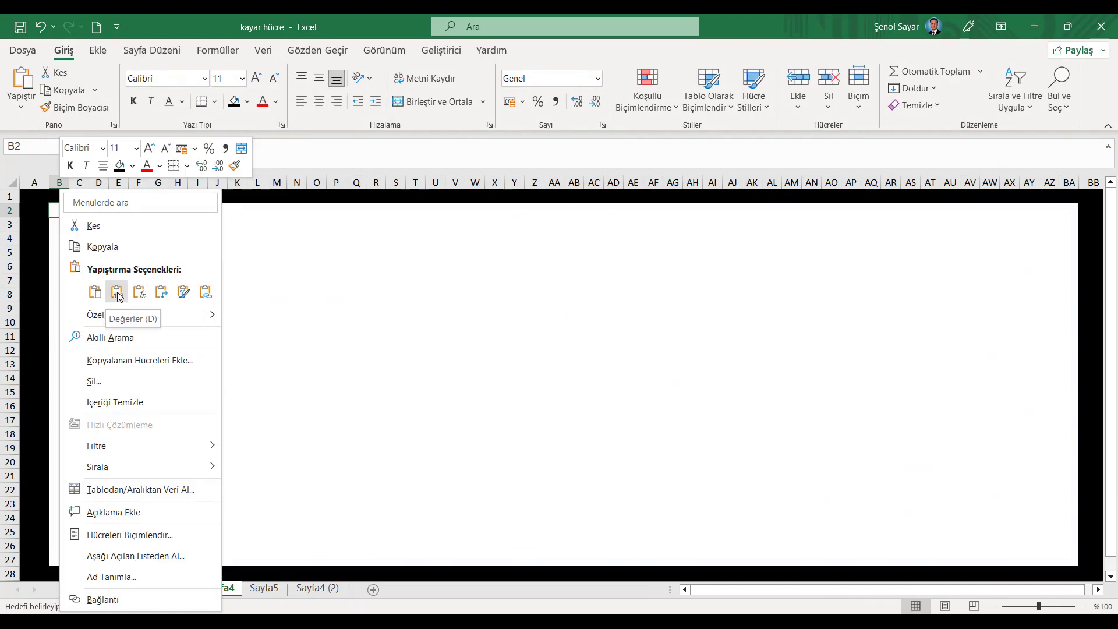
left_click(117, 293)
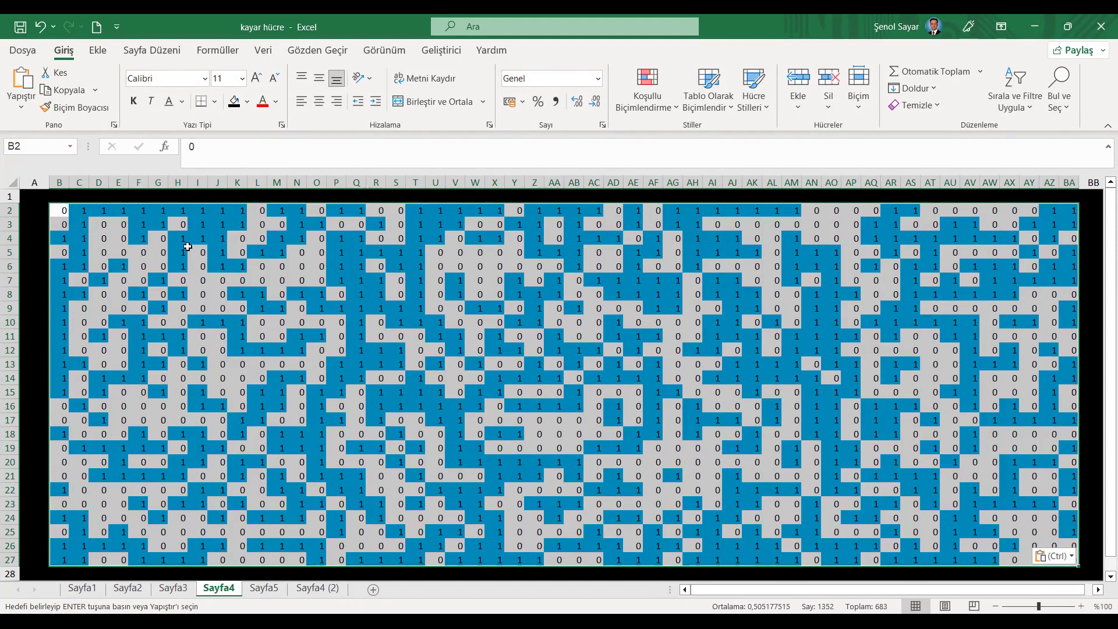
key("Escape")
Give the pasted board a custom ;;; number format so its 0/1 digits are hidden
right_click(69, 251)
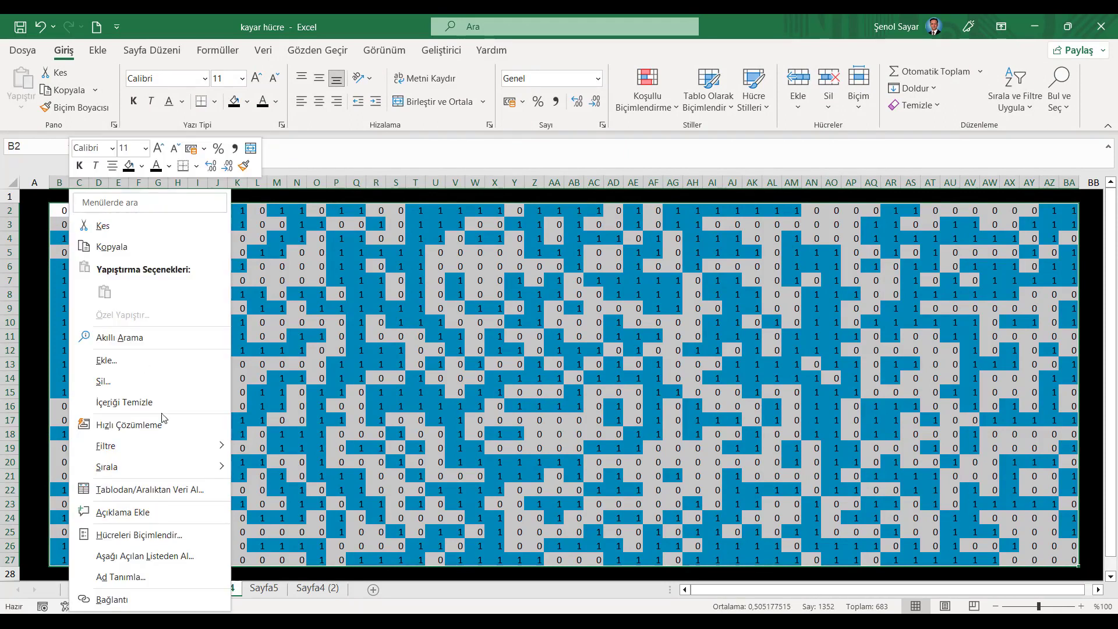
left_click(171, 535)
left_click_drag(177, 260, 410, 239)
left_click(291, 399)
double_click(409, 332)
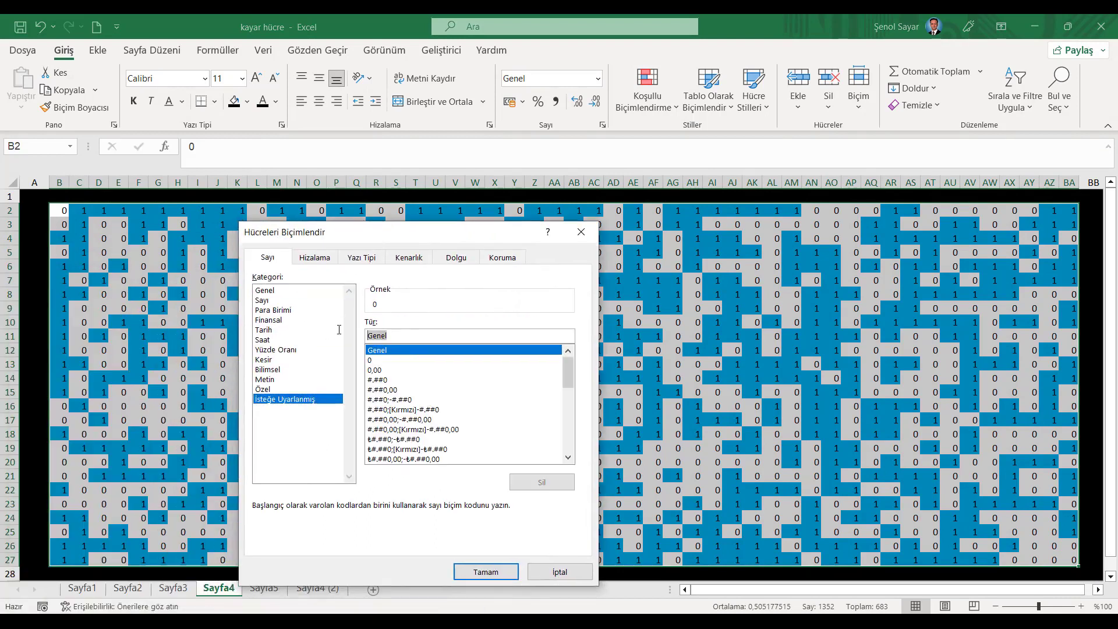
key("BackSpace")
type(";;;")
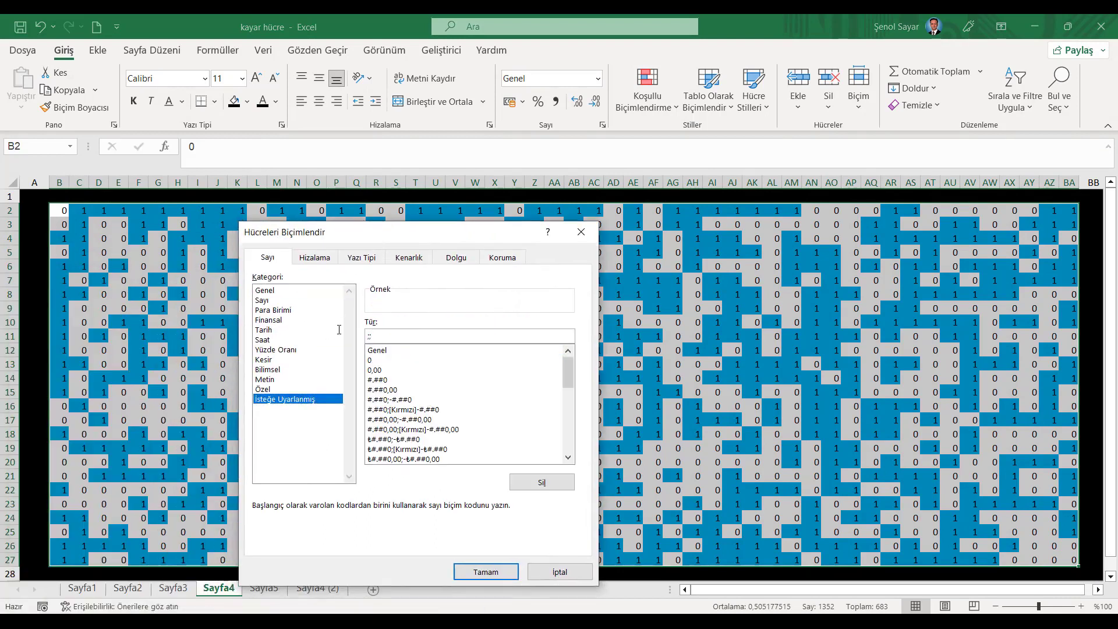
left_click(485, 572)
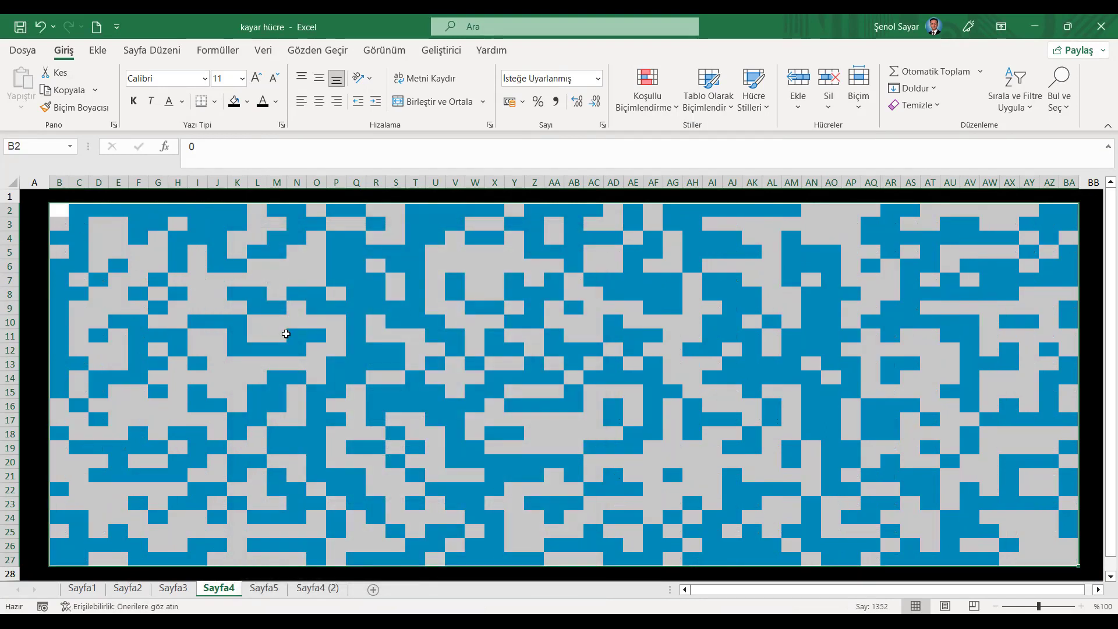
Paste Sayfa5's next-generation values into Sayfa4 repeatedly until blinkers, a block and a glider remain
left_click(264, 588)
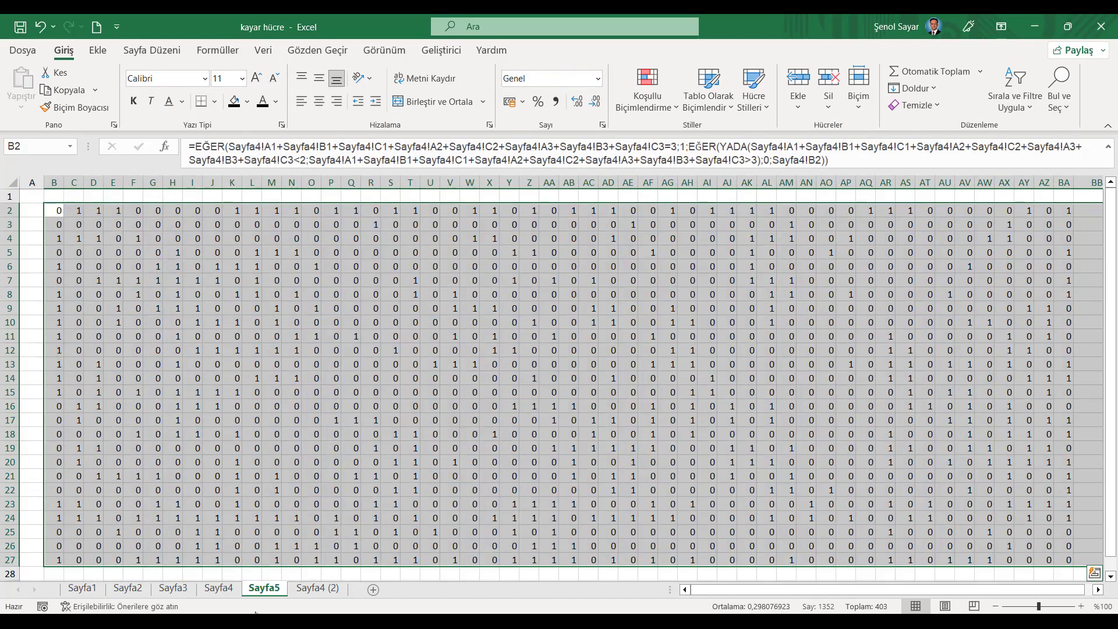
left_click(224, 587)
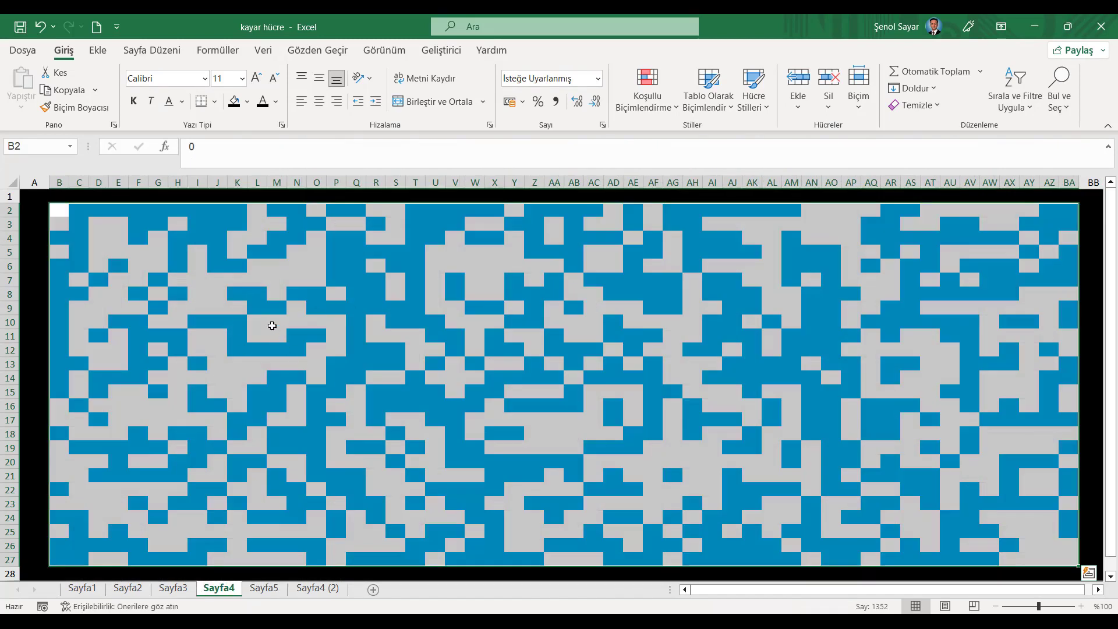
left_click(227, 217)
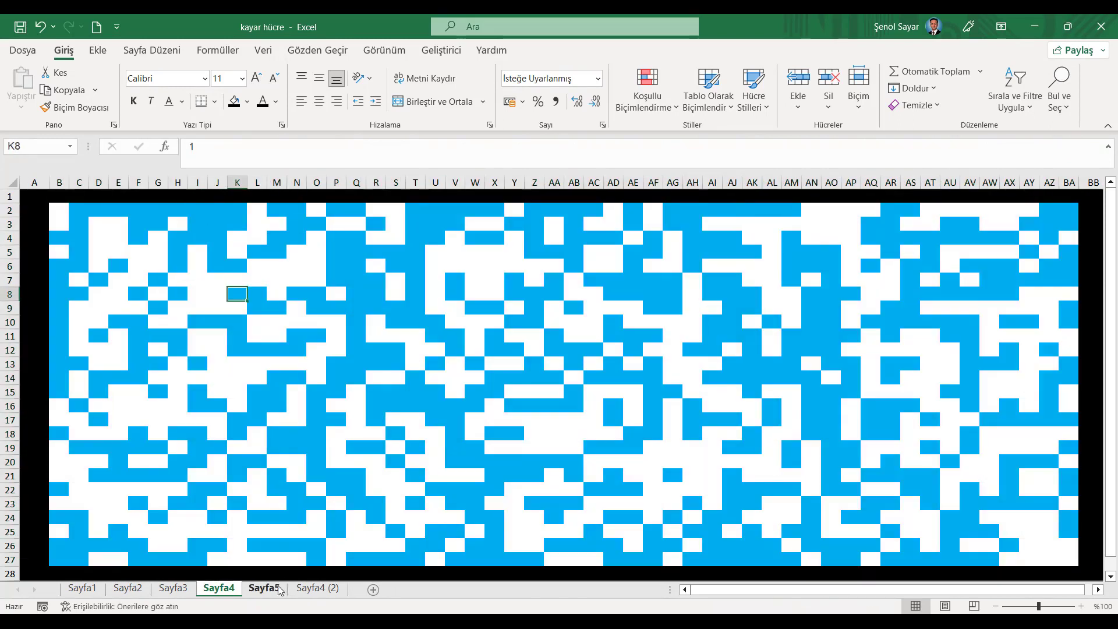
left_click(263, 588)
key("ctrl+c")
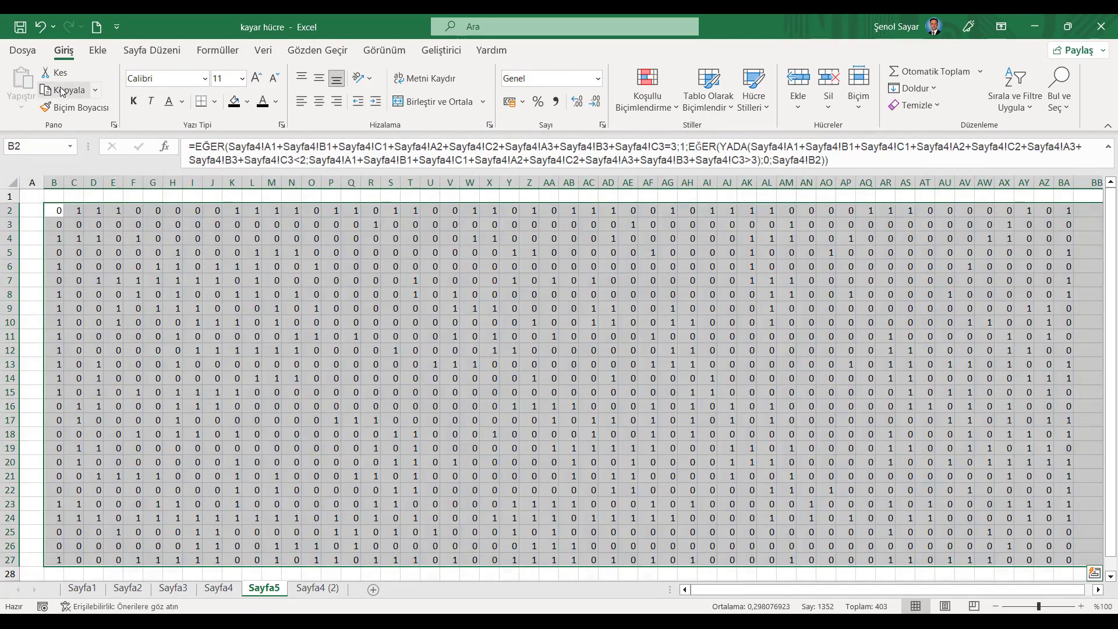
left_click(219, 589)
right_click(61, 207)
left_click(119, 289)
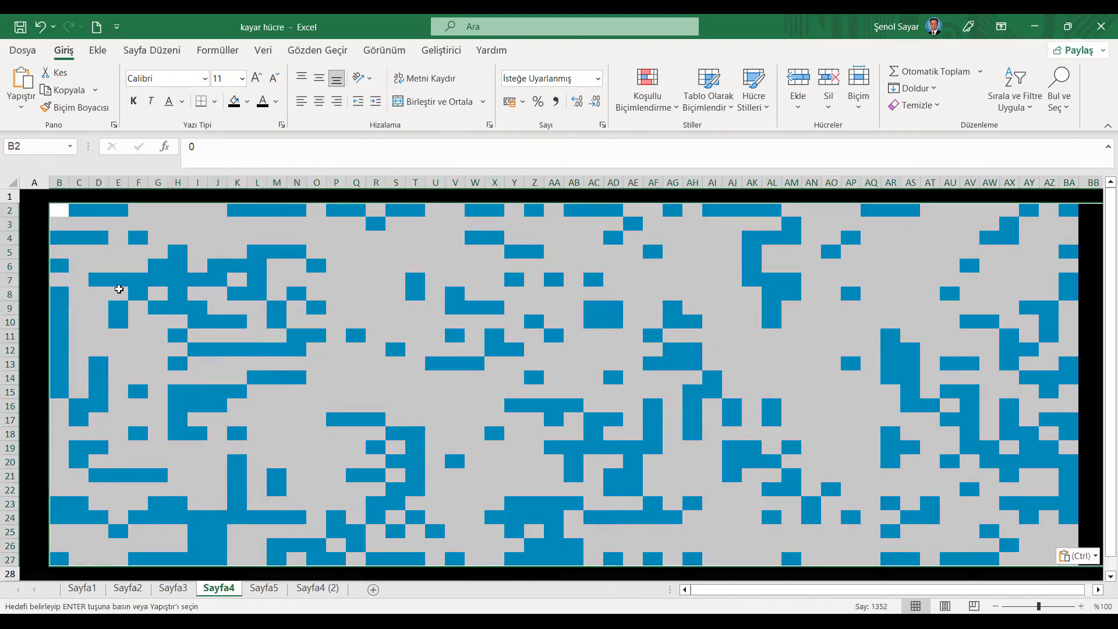
key("ctrl+q")
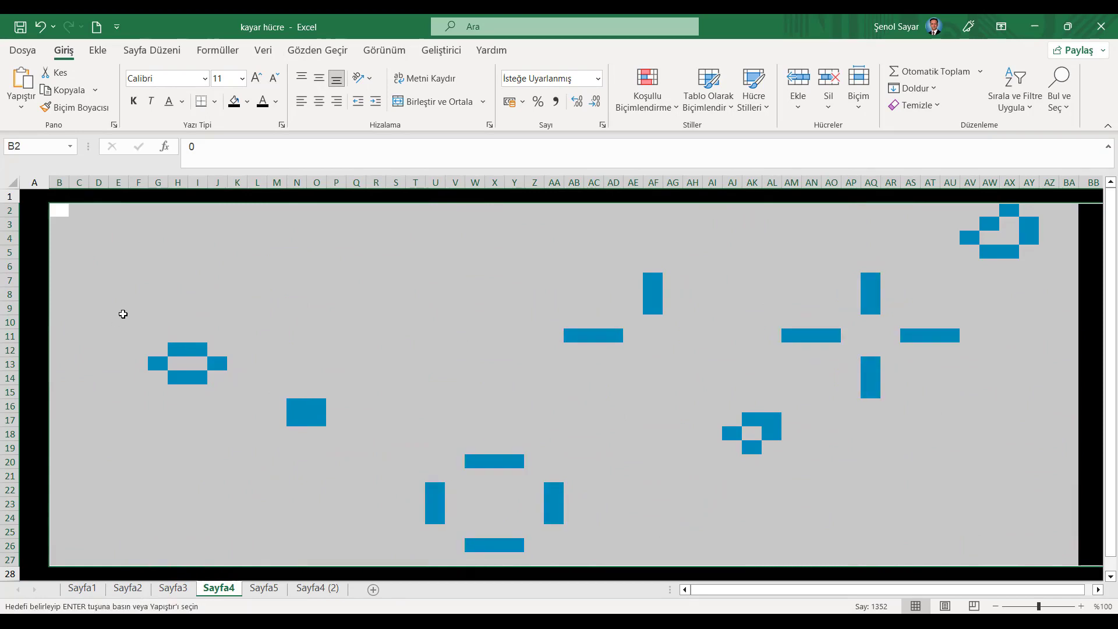
left_click(317, 588)
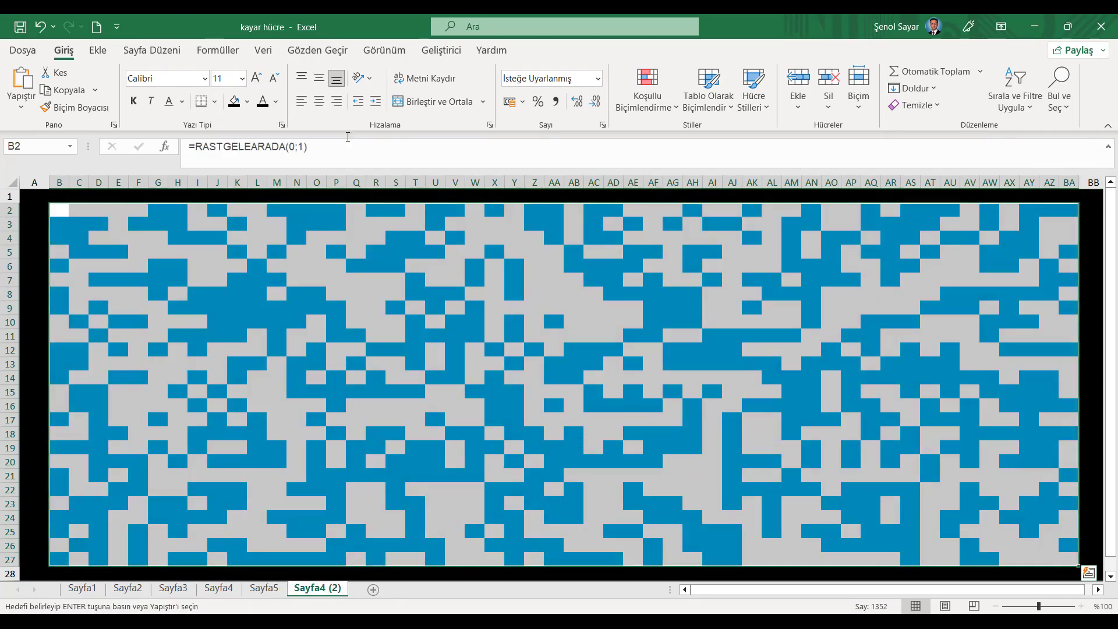
Recalculate Sayfa4 (2) twice for a fresh random seed and copy the board
left_click(219, 50)
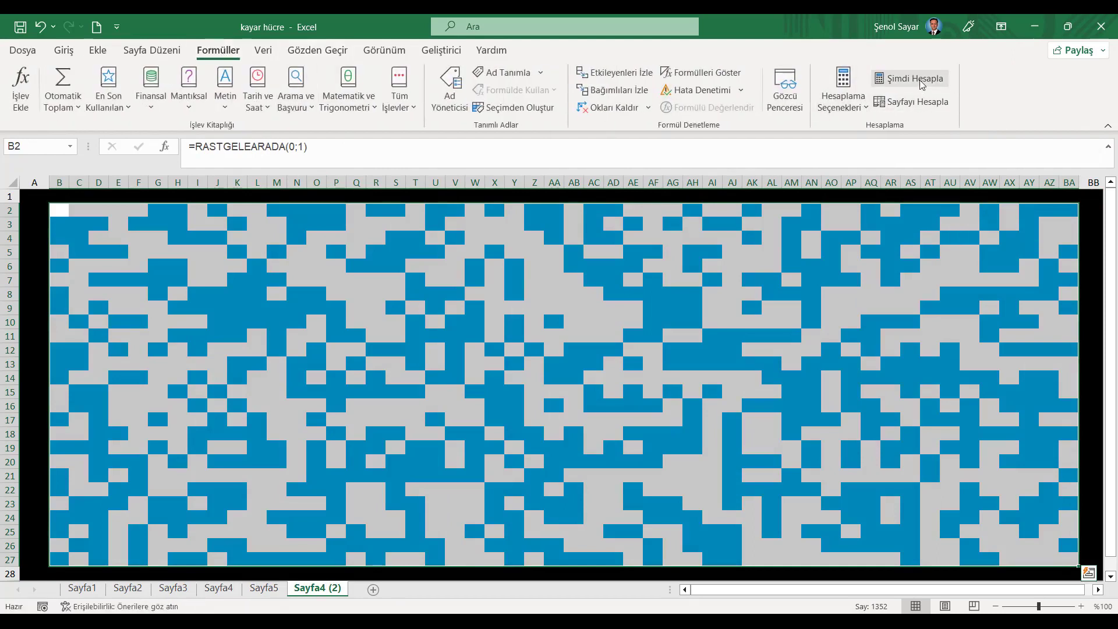
left_click(919, 82)
left_click(919, 81)
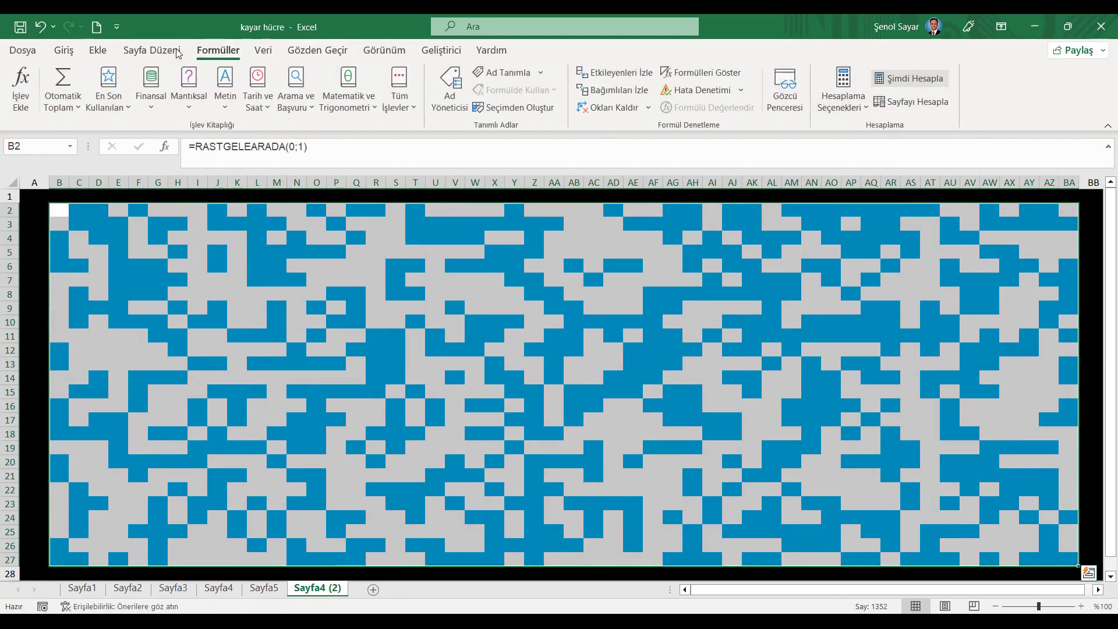
left_click(65, 50)
left_click(63, 91)
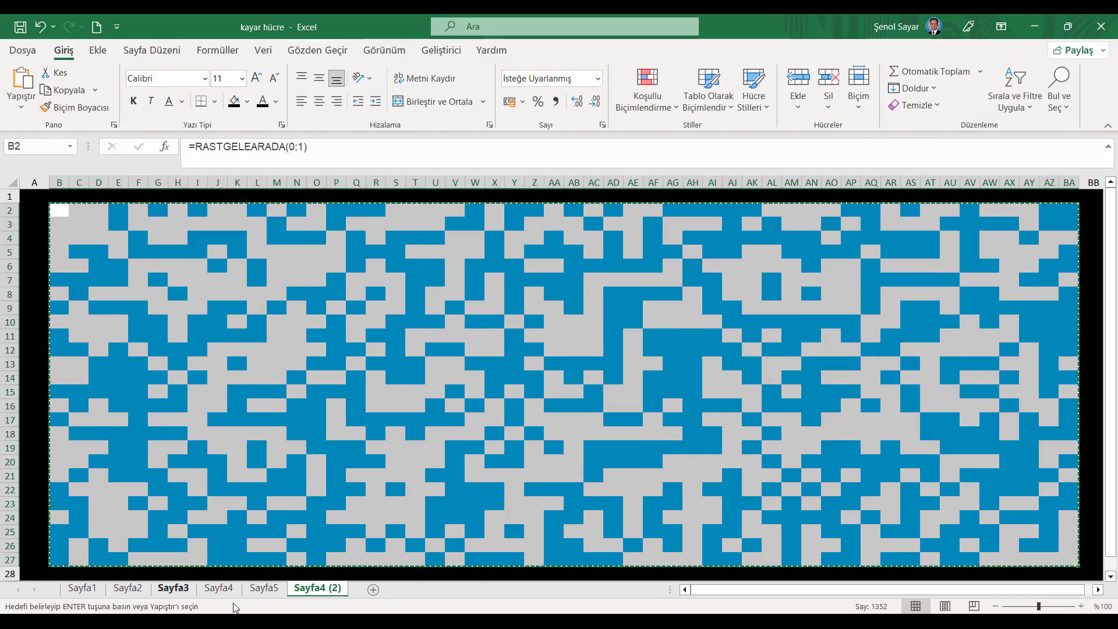
Paste the new seed into Sayfa4 at B2 via Paste Special with values only
left_click(218, 588)
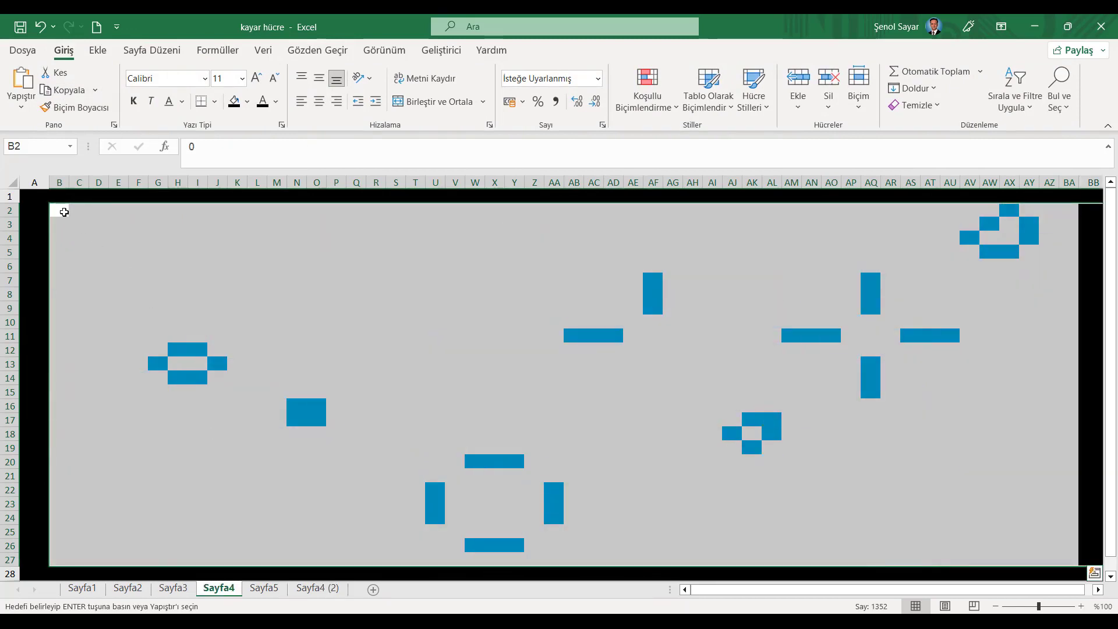
left_click(64, 212)
right_click(64, 212)
left_click(108, 307)
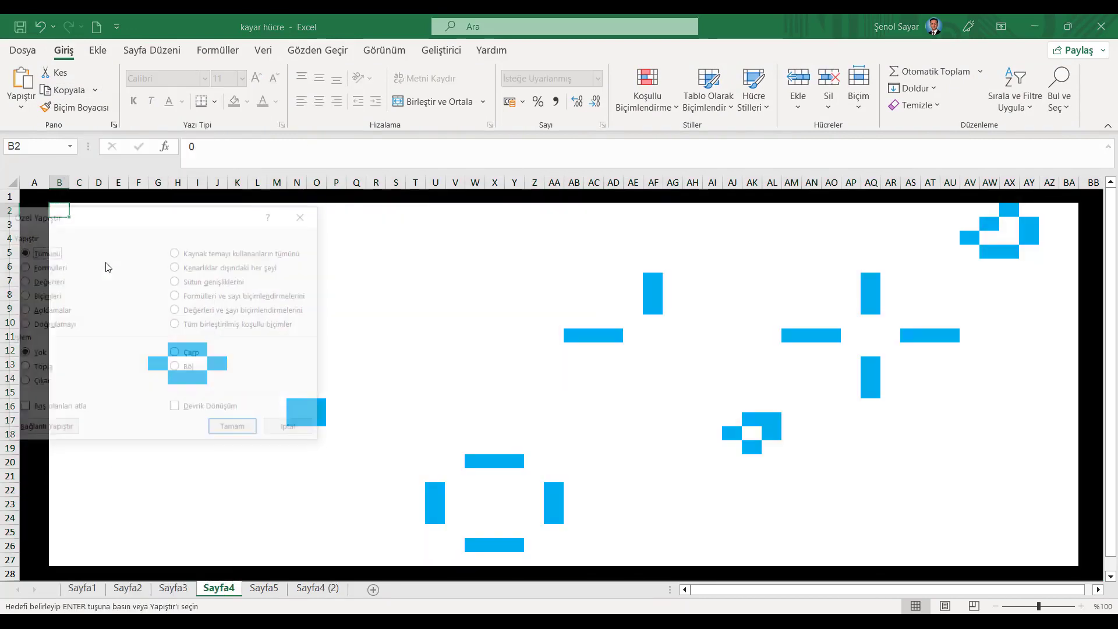
left_click(43, 281)
left_click(233, 429)
Paste Sayfa5's next generation as values, evolving to two beehives, four blocks and three blinkers
left_click(262, 588)
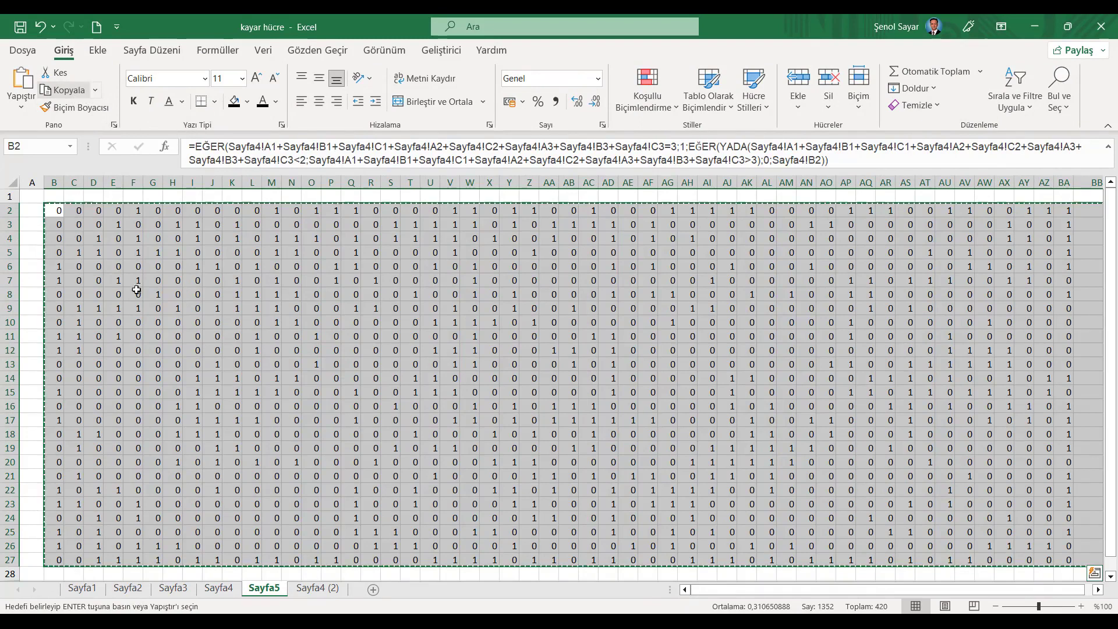
left_click(218, 588)
right_click(62, 210)
left_click(88, 313)
left_click(53, 286)
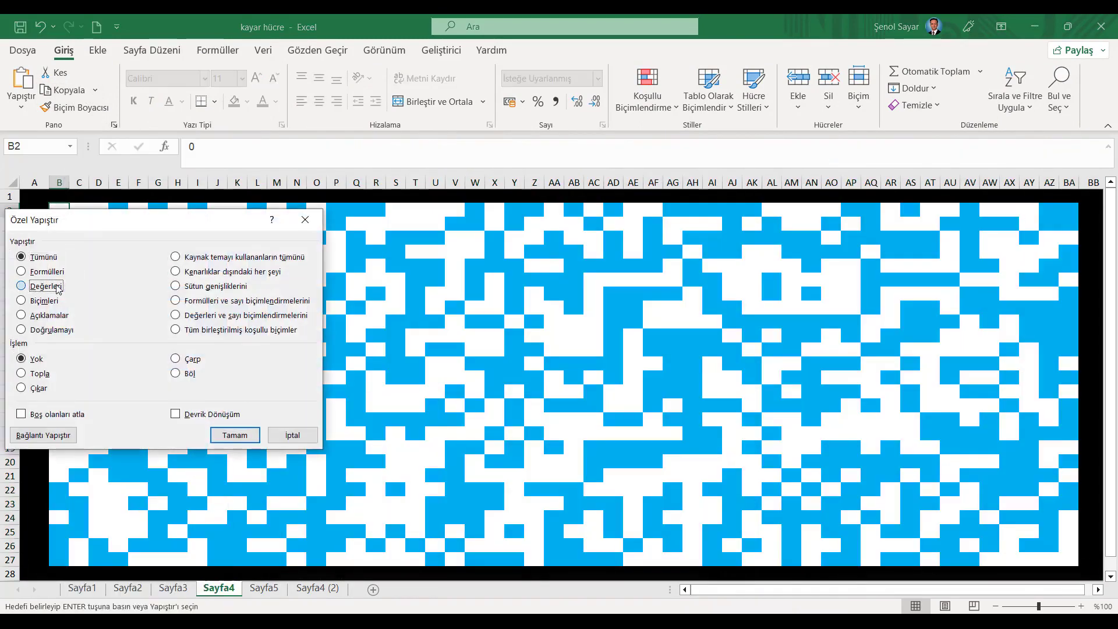
left_click(240, 435)
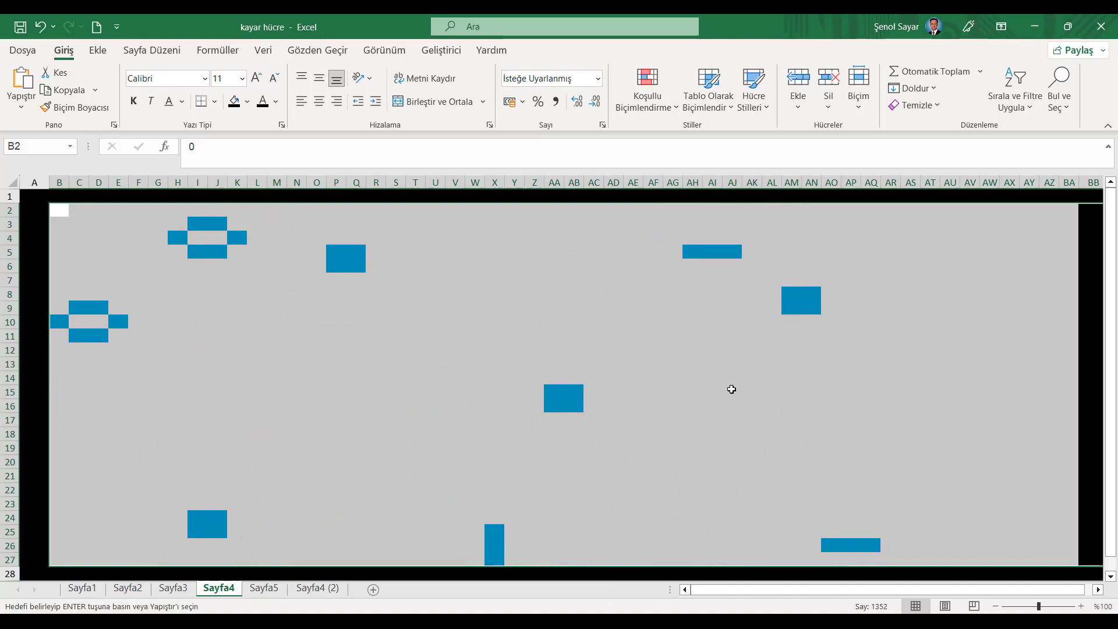
left_click(1046, 25)
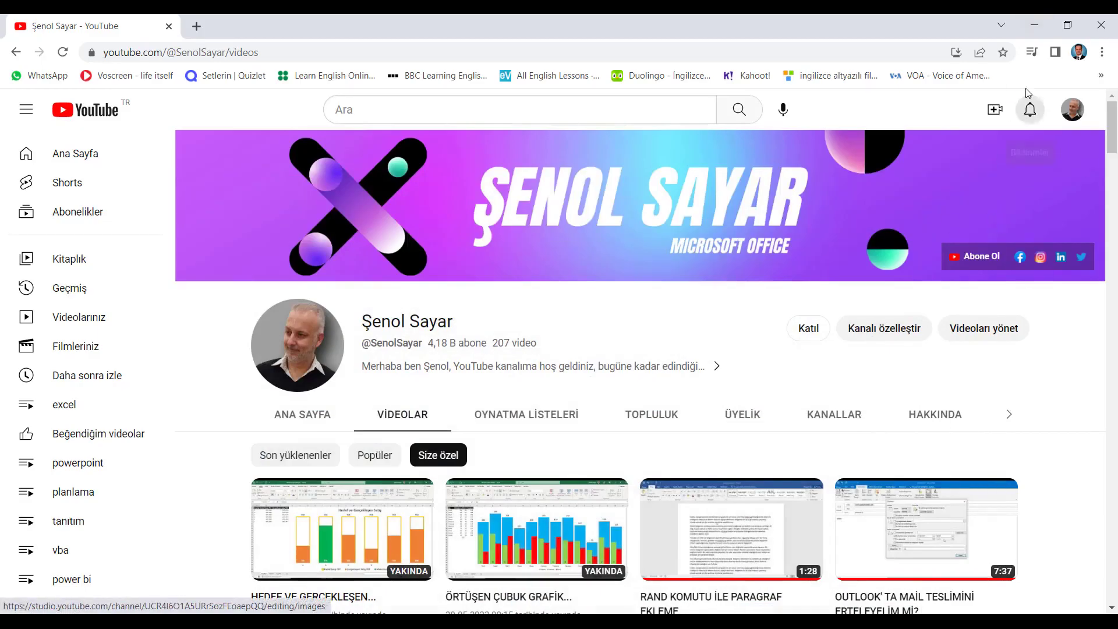